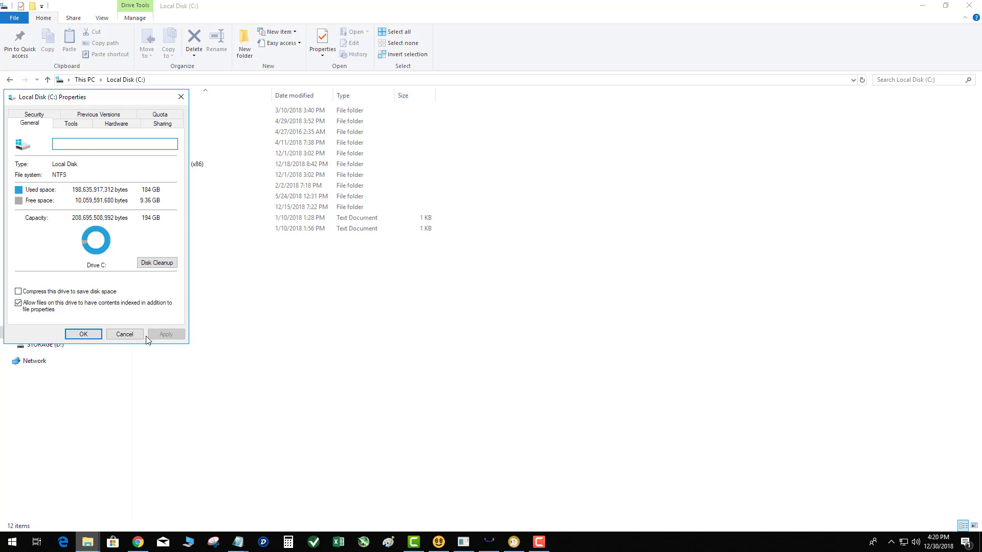
Close the drive Properties dialog and create a folder named COLDSTORAGE at the root of C:
{"action": "left_click", "coordinate": [143, 335]}
{"action": "right_click", "coordinate": [174, 309]}
{"action": "mouse_move", "coordinate": [223, 424]}
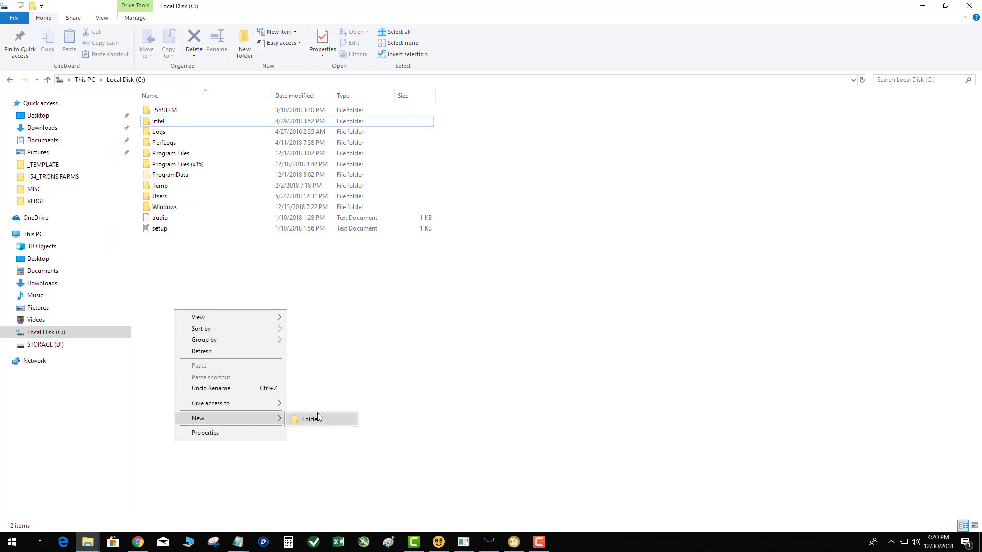
{"action": "left_click", "coordinate": [318, 419]}
{"action": "type", "text": "COLDSTO"}
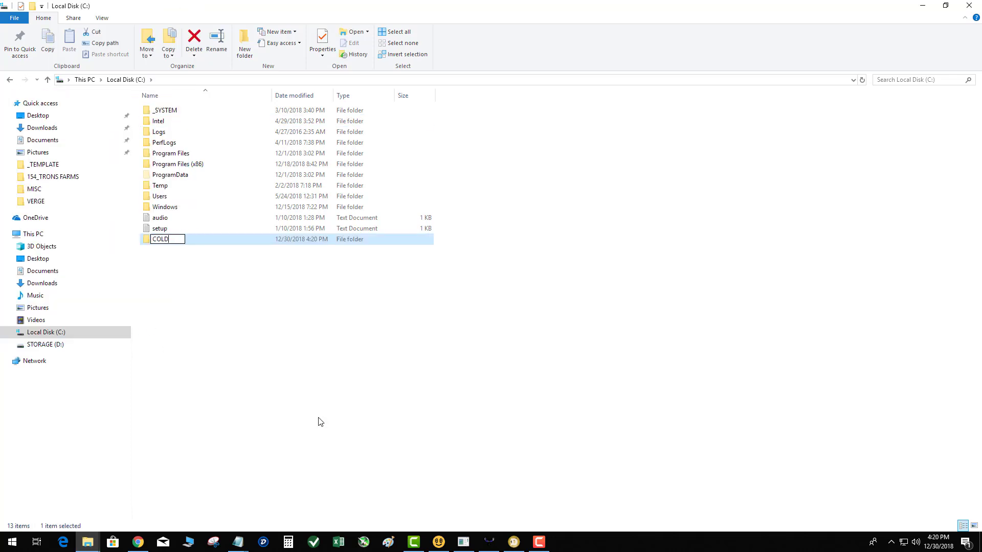
{"action": "type", "text": "RAGE"}
{"action": "key", "text": "Return"}
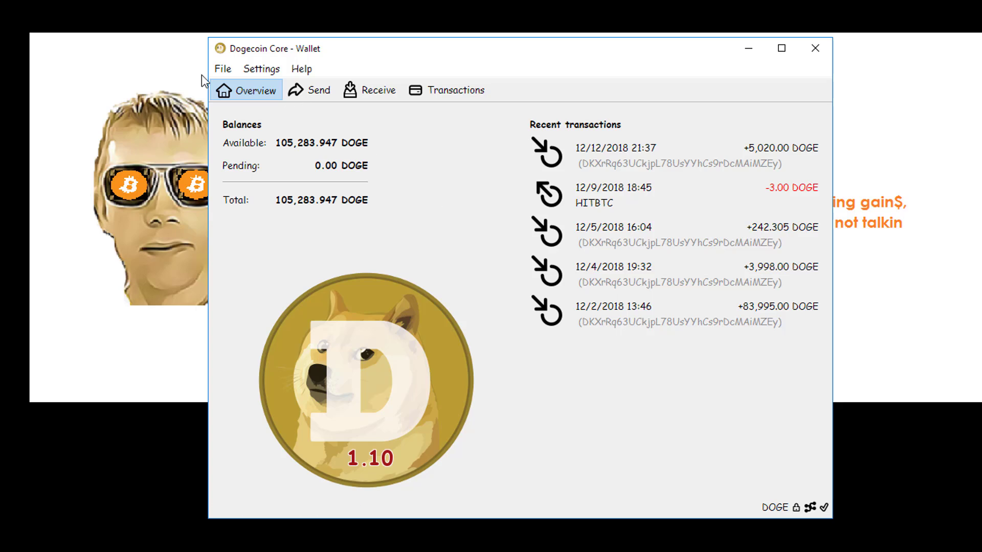
Save a wallet backup named WALLETBACKUP_12_30_2018 into C:\COLDSTORAGE
{"action": "left_click", "coordinate": [220, 70]}
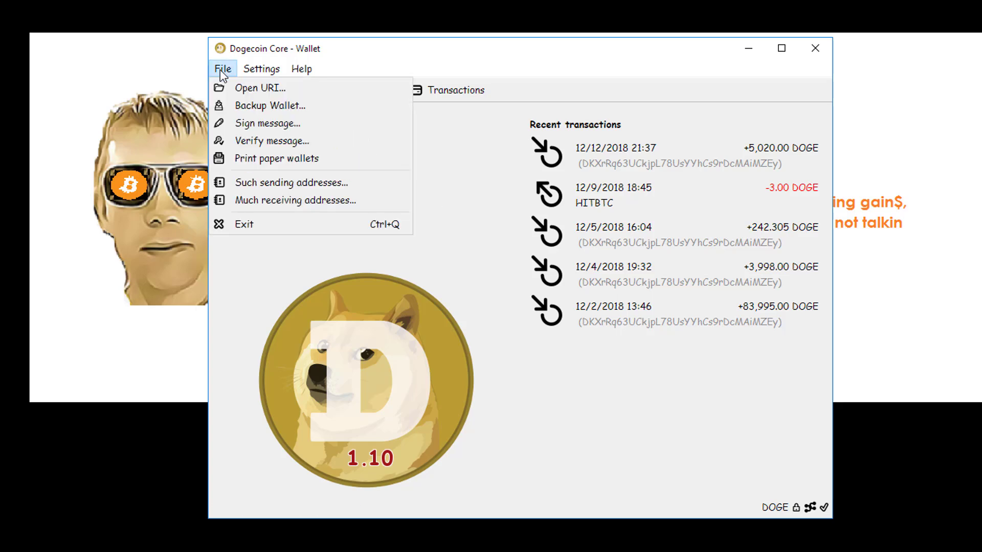
{"action": "left_click", "coordinate": [247, 105]}
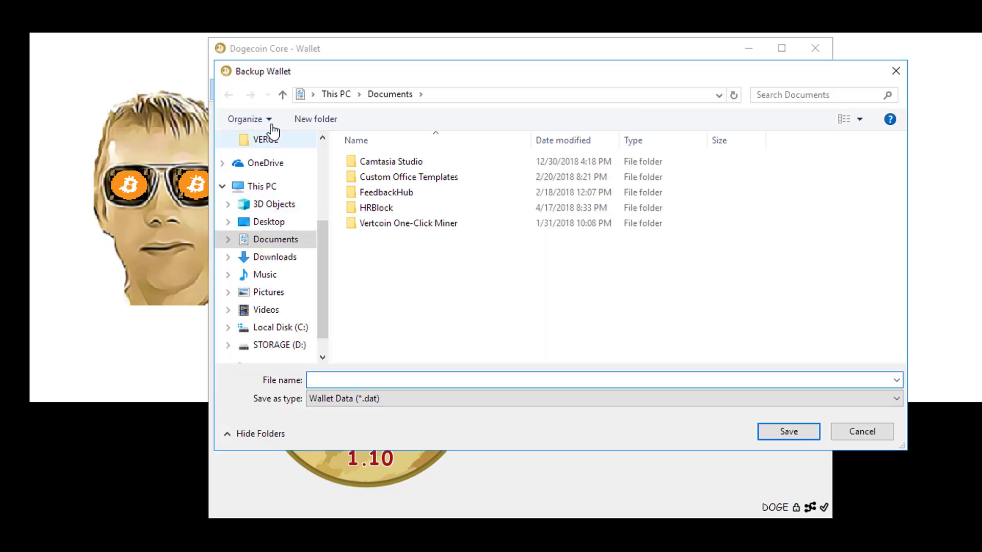
{"action": "left_click", "coordinate": [895, 70]}
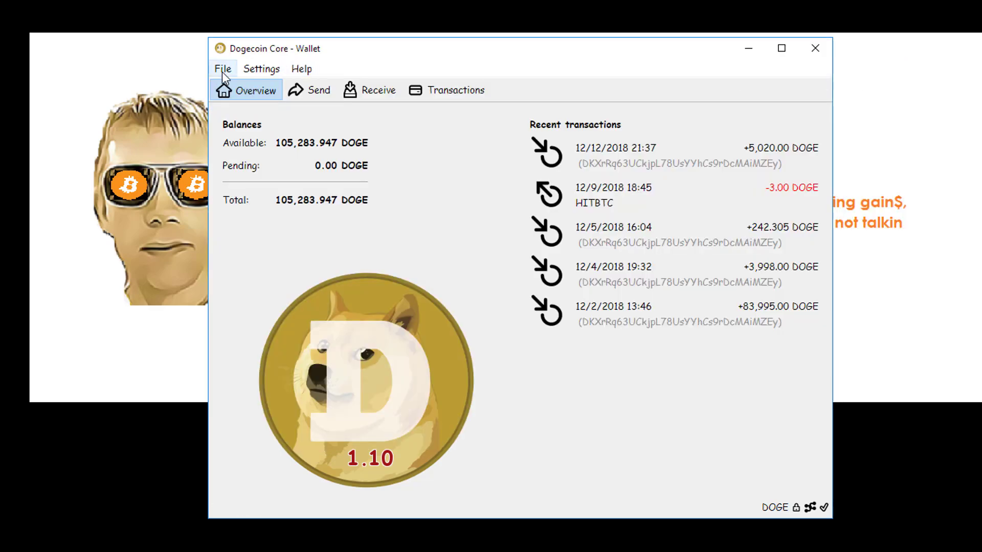
{"action": "left_click", "coordinate": [222, 70]}
{"action": "left_click", "coordinate": [230, 104]}
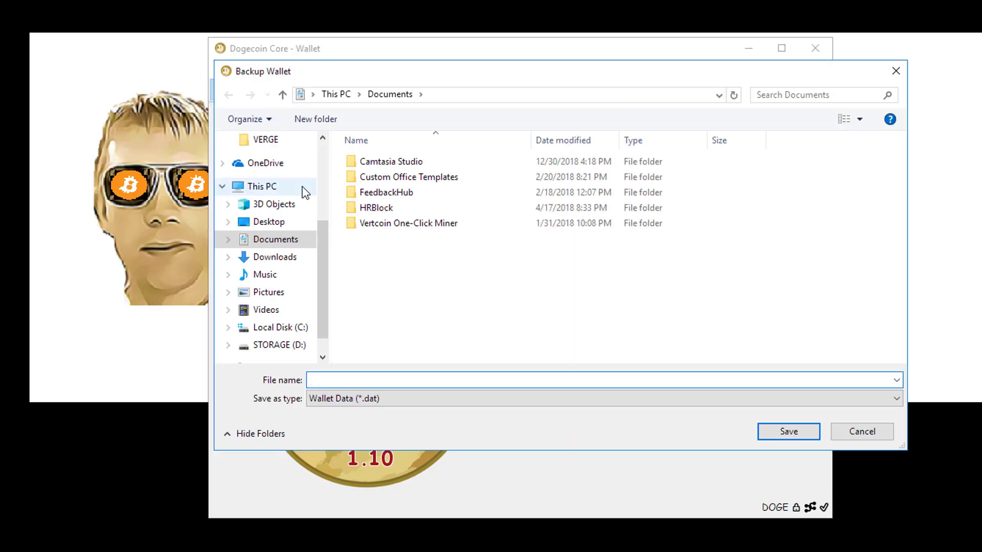
{"action": "left_click", "coordinate": [283, 328]}
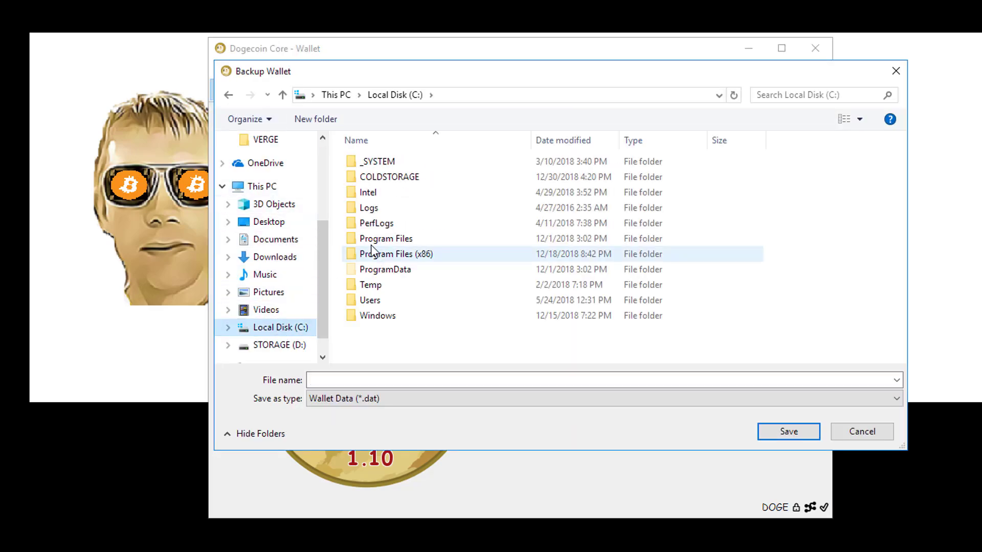
{"action": "double_click", "coordinate": [391, 177]}
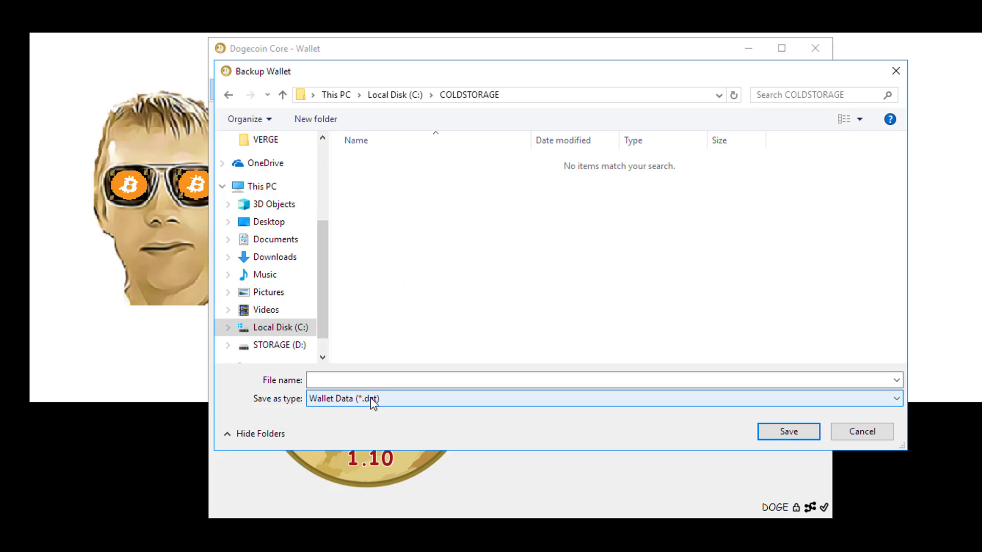
{"action": "left_click", "coordinate": [374, 379]}
{"action": "type", "text": "WAL"}
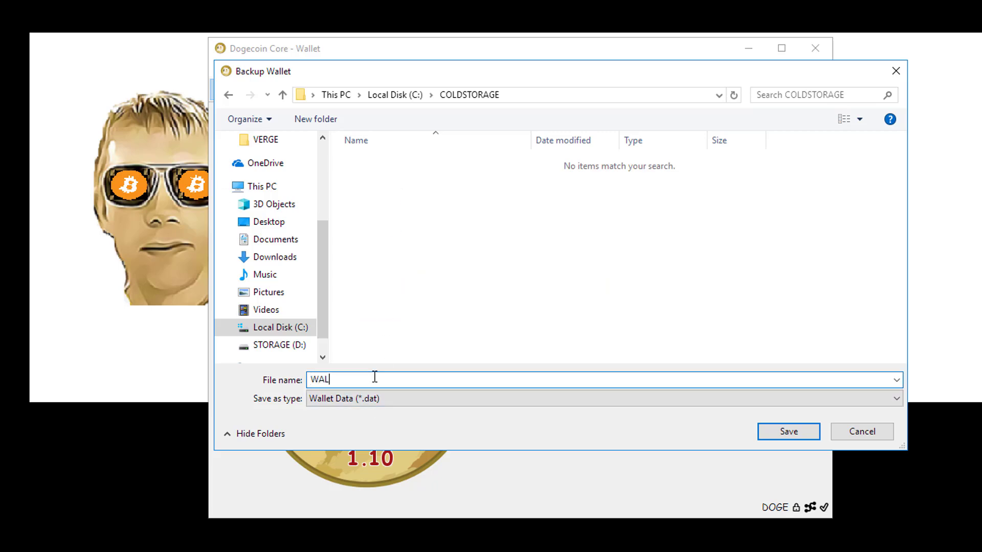
{"action": "type", "text": "LETBACKUP_12_30_2018"}
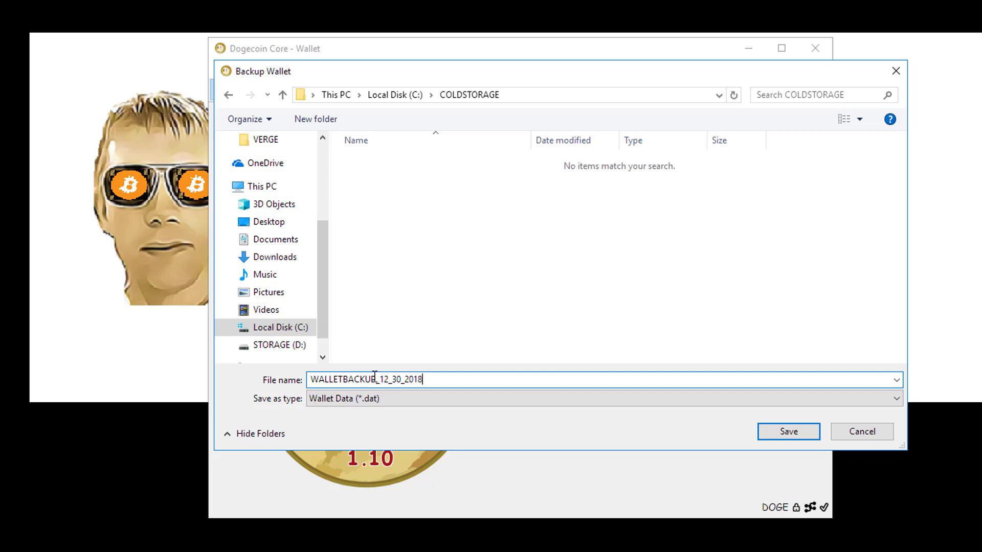
{"action": "key", "text": "Return"}
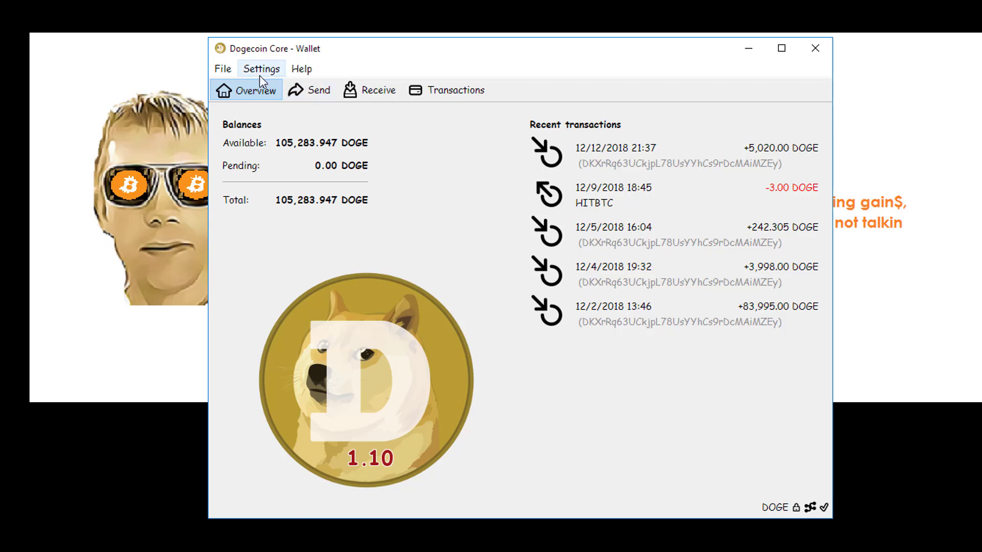
Open the Help > Debug window on its RPC Console tab
{"action": "left_click", "coordinate": [224, 69]}
{"action": "mouse_move", "coordinate": [302, 70]}
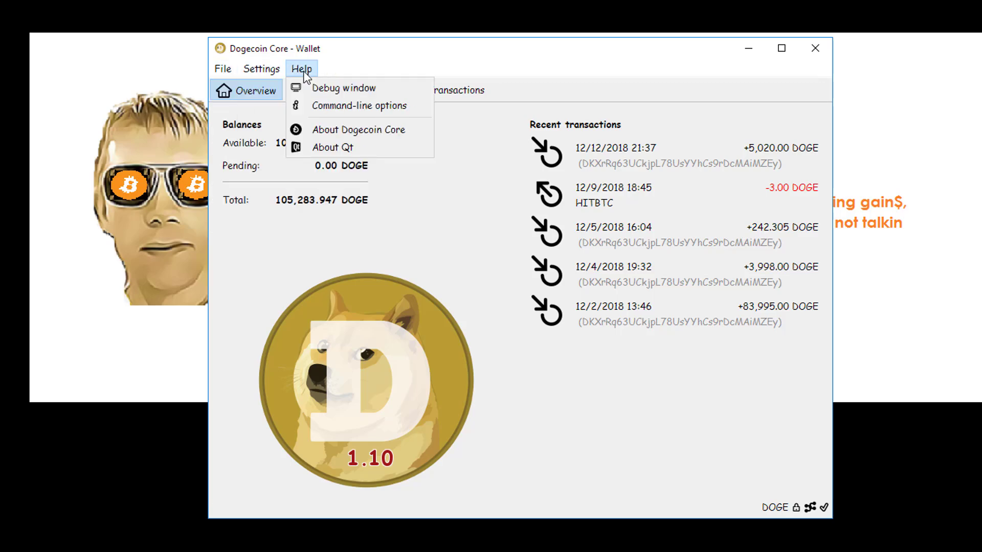
{"action": "left_click", "coordinate": [328, 89]}
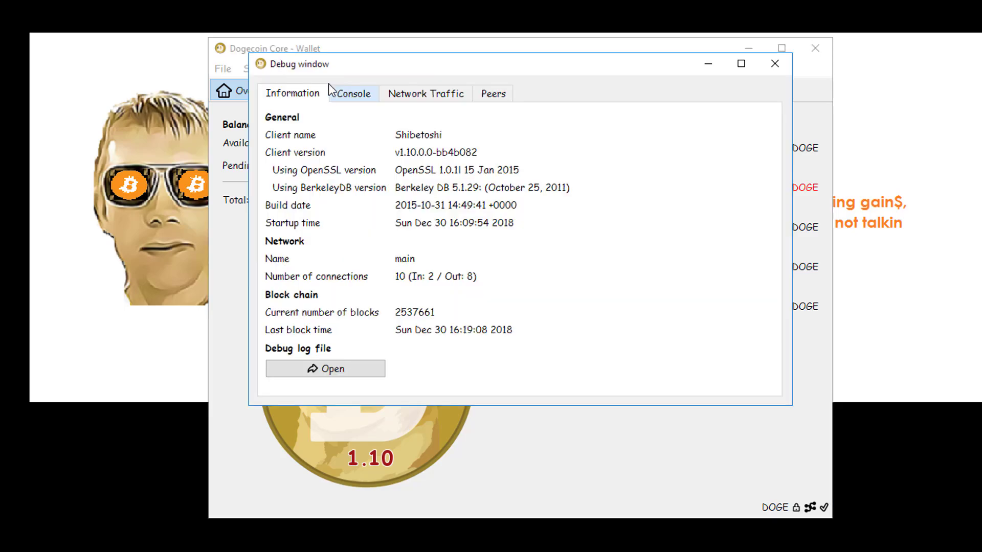
{"action": "left_click", "coordinate": [361, 97]}
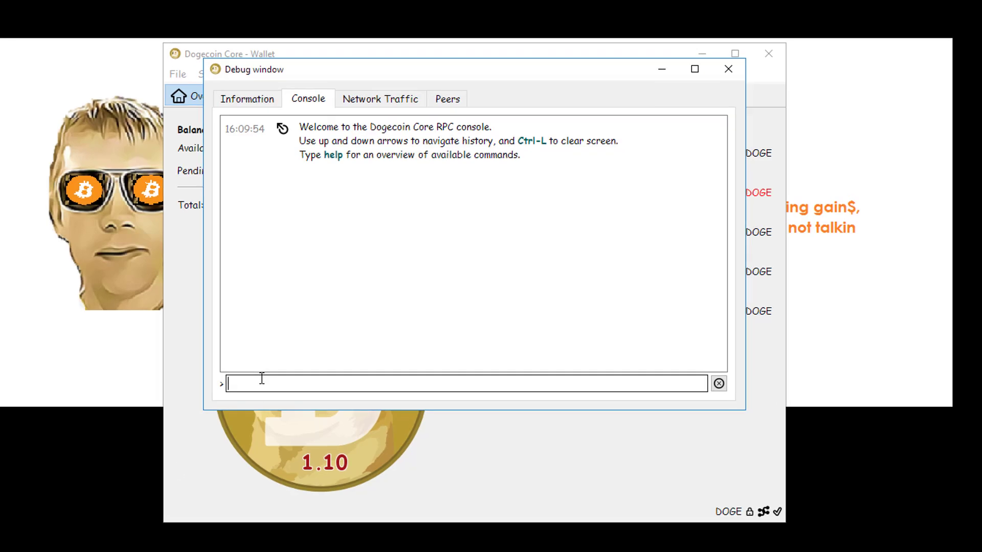
Type a walletpassphrase command with the wallet passphrase and a 180-second timeout
{"action": "type", "text": "walletpassprh"}
{"action": "key", "text": "BackSpace"}
{"action": "key", "text": "BackSpace"}
{"action": "type", "text": "hrase"}
{"action": "type", "text": " \""}
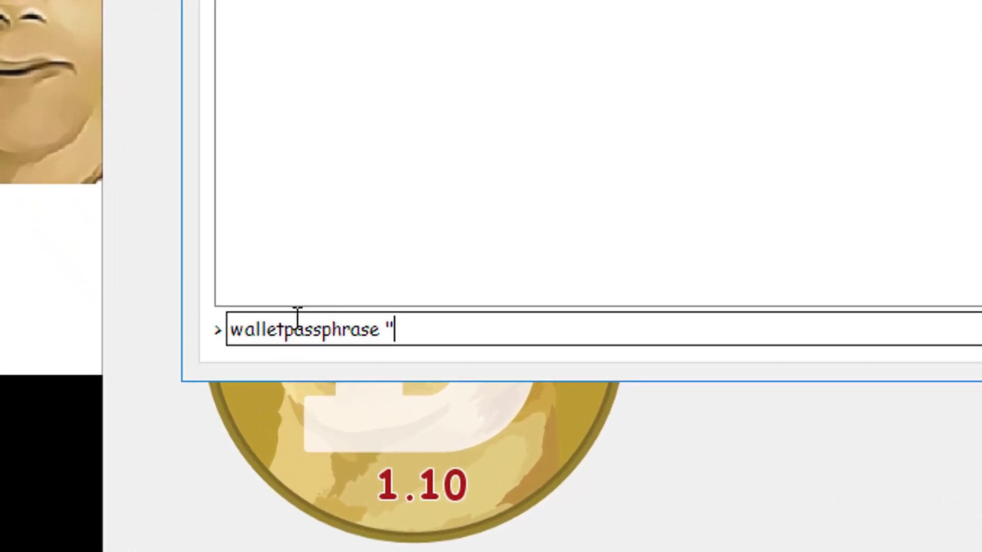
{"action": "type", "text": "yourpassprha"}
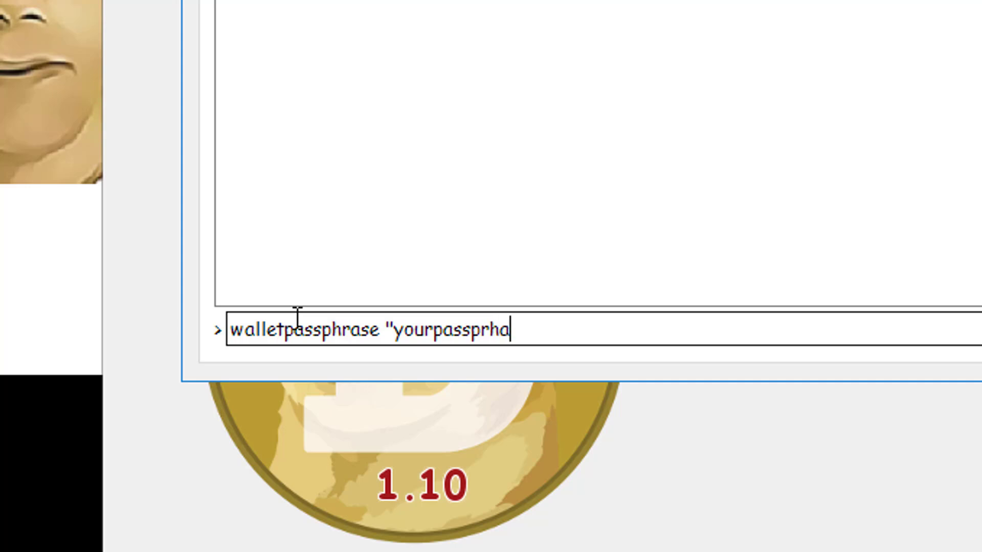
{"action": "key", "text": "BackSpace"}
{"action": "key", "text": "BackSpace"}
{"action": "key", "text": "BackSpace"}
{"action": "type", "text": "hase"}
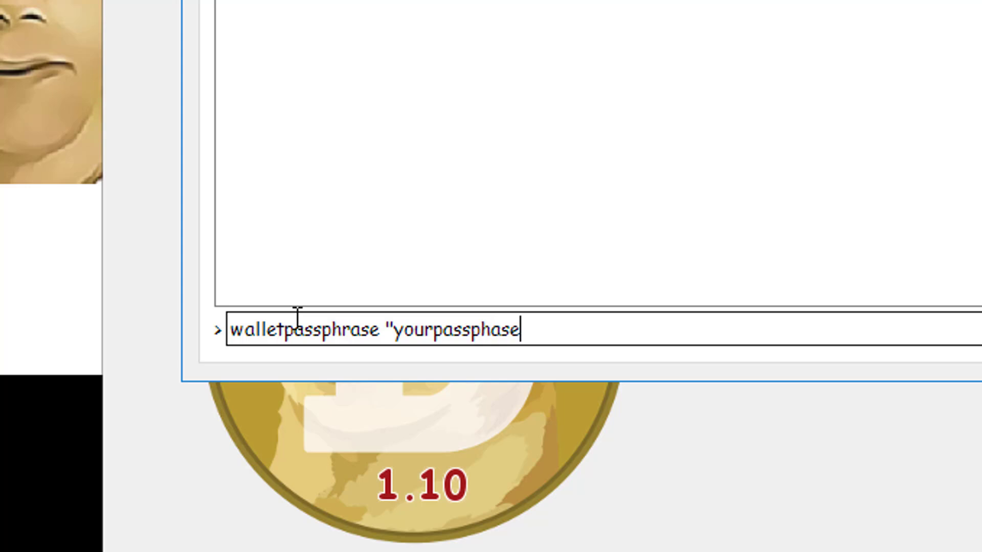
{"action": "type", "text": "\" 180"}
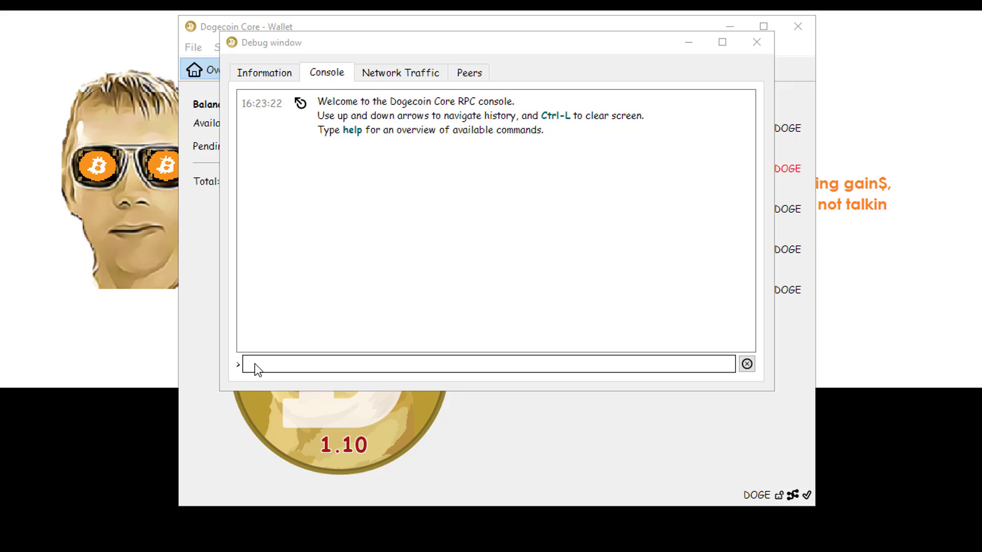
Run dumpwallet "C:\COLDSTORAGE\QT_KEYS.TXT" in the console, rerunning it after the wallet unlocks
{"action": "left_click", "coordinate": [255, 364]}
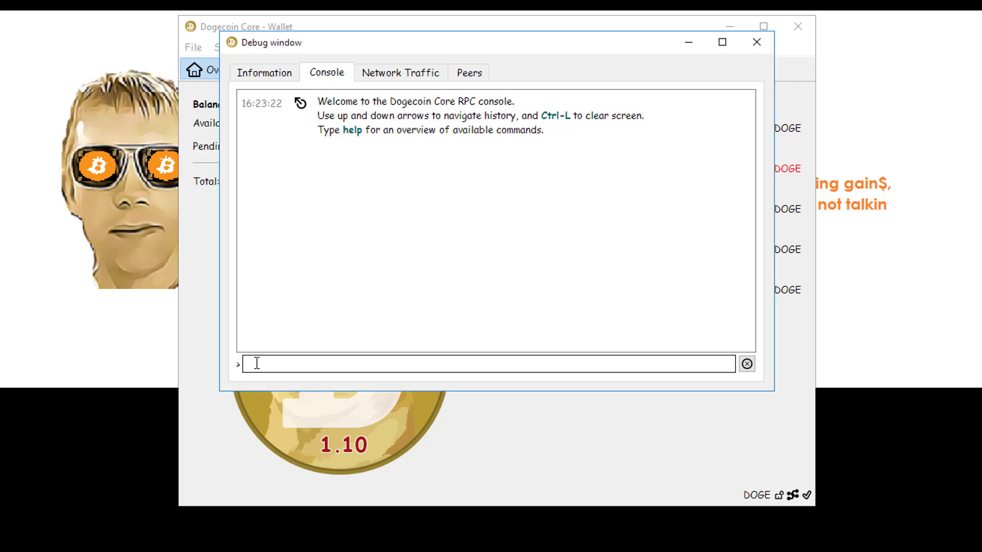
{"action": "type", "text": "dumpwallet \"C:\\COLDSTORAGE\\QT_KEYS.TXT"}
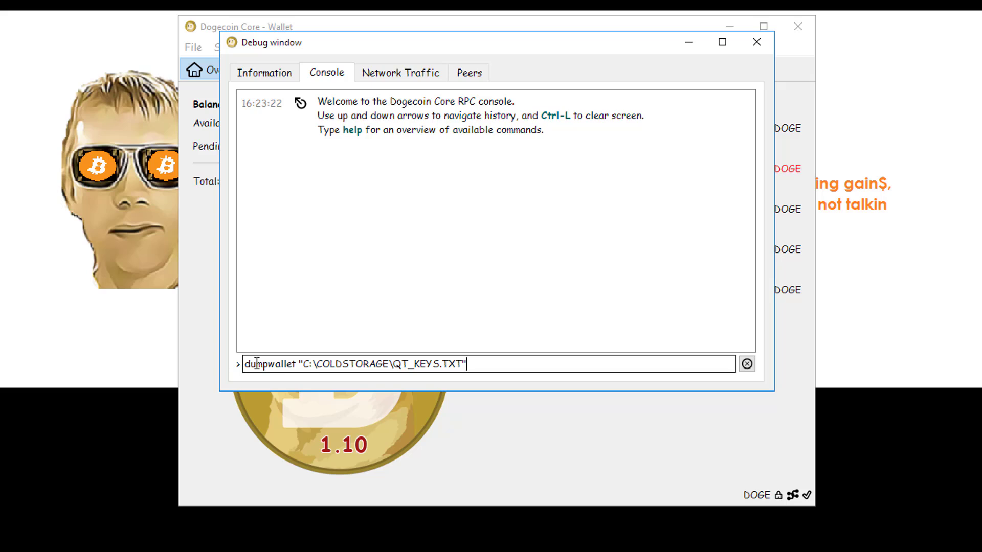
{"action": "key", "text": "Return"}
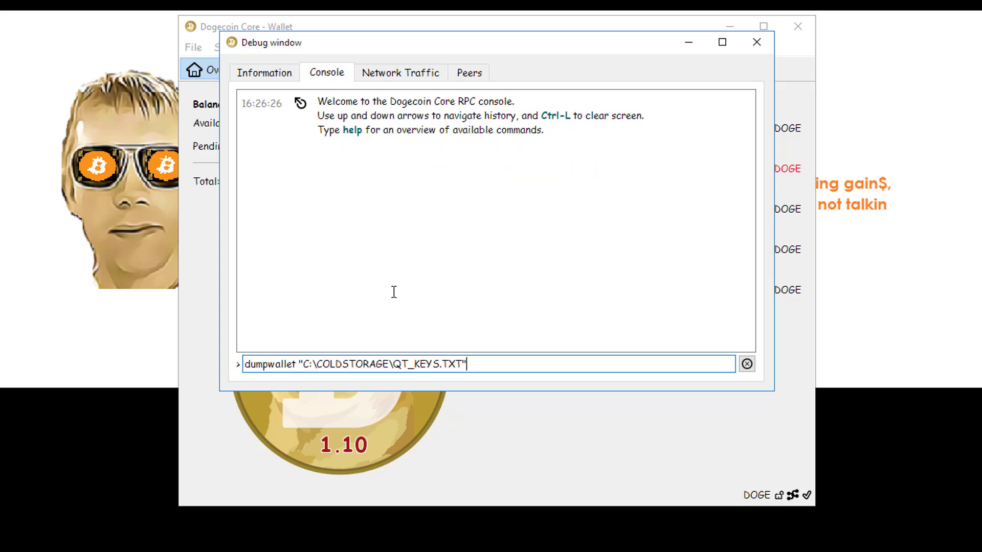
{"action": "key", "text": "Return"}
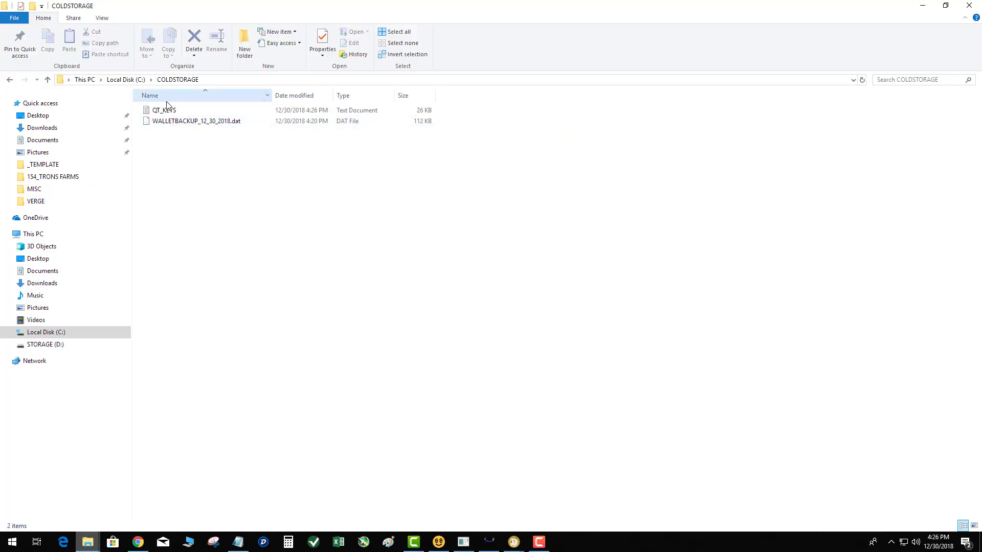
Select the exported QT_KEYS file in COLDSTORAGE to confirm its 26 KB size
{"action": "left_click", "coordinate": [167, 112]}
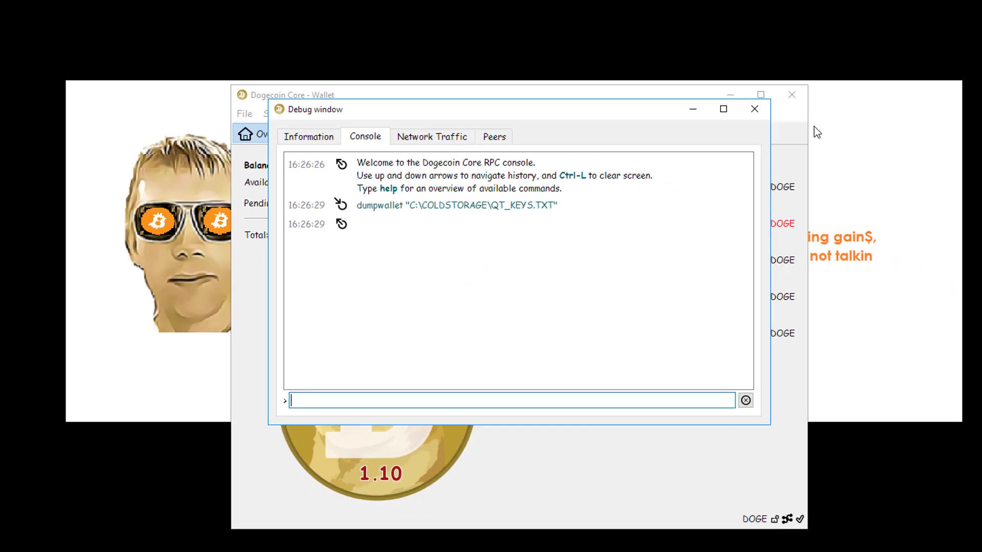
Close the Debug window, dismiss the open menu, and close the Dogecoin Core wallet window
{"action": "left_click", "coordinate": [733, 103]}
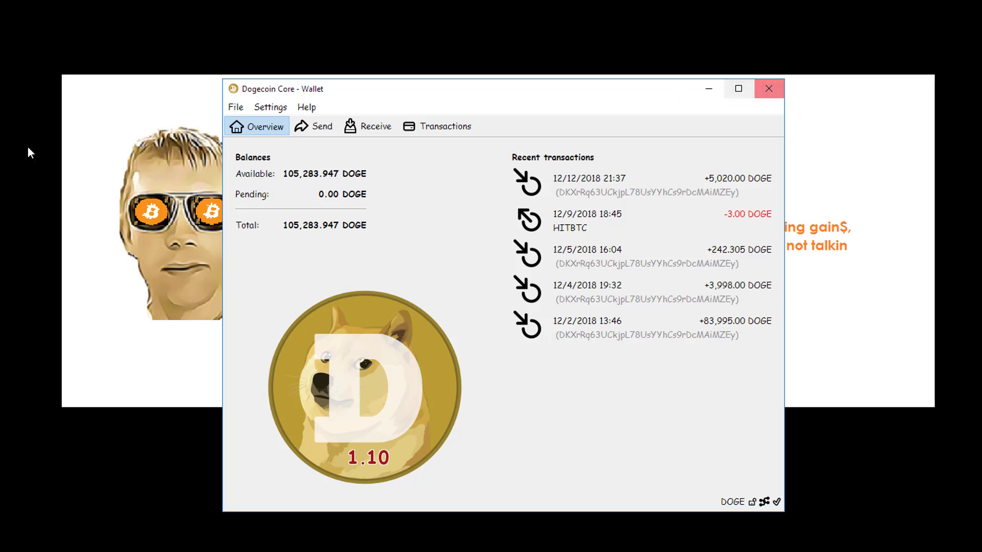
{"action": "left_click", "coordinate": [230, 108]}
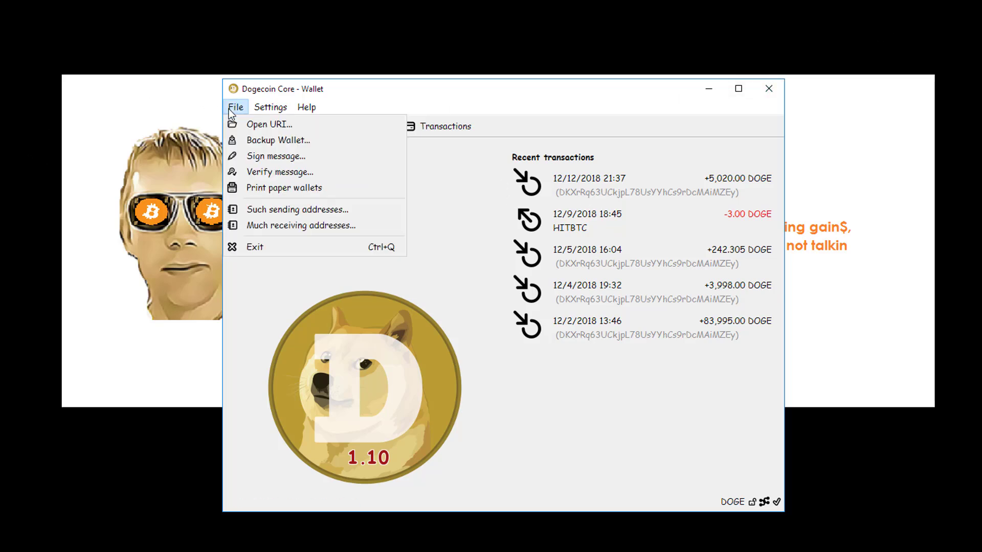
{"action": "mouse_move", "coordinate": [257, 110]}
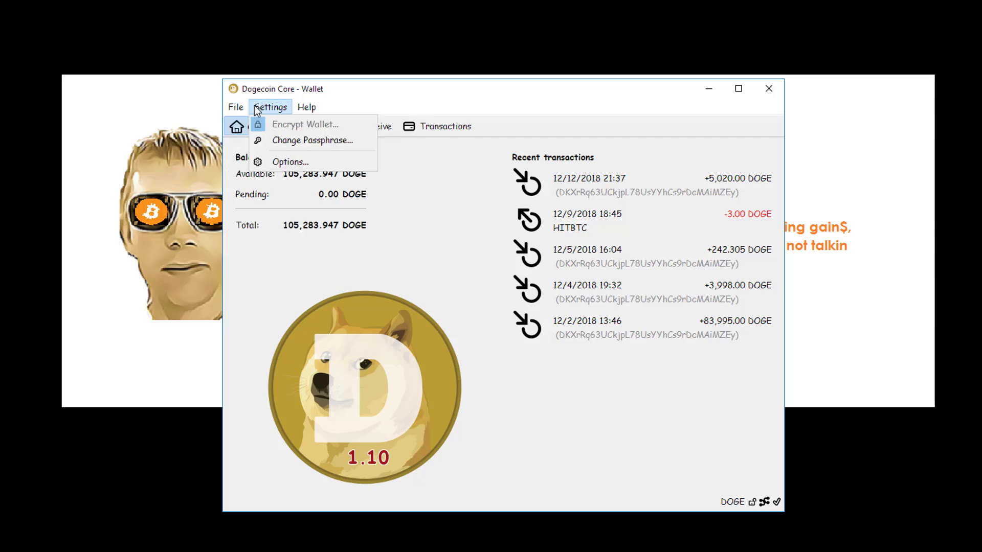
{"action": "mouse_move", "coordinate": [225, 107]}
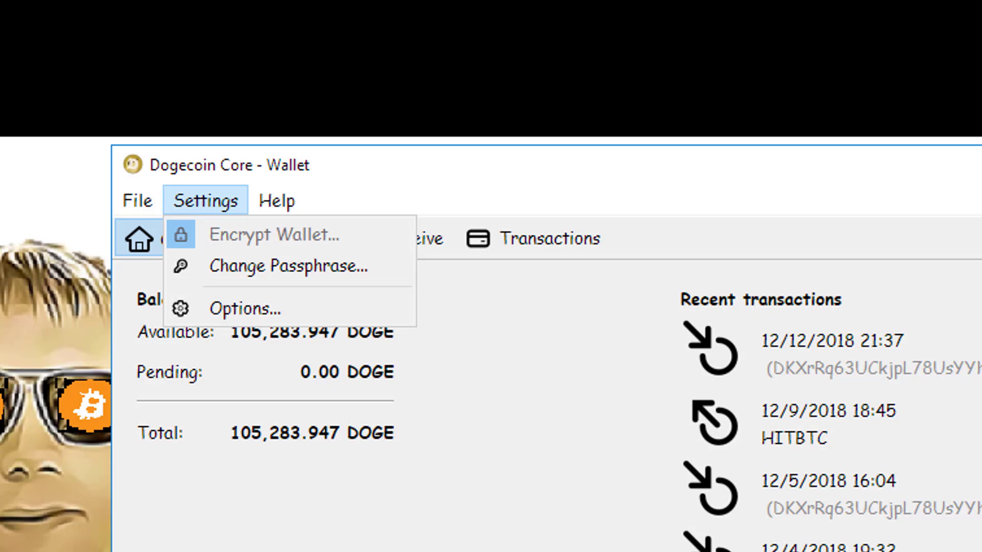
{"action": "key", "text": "Escape"}
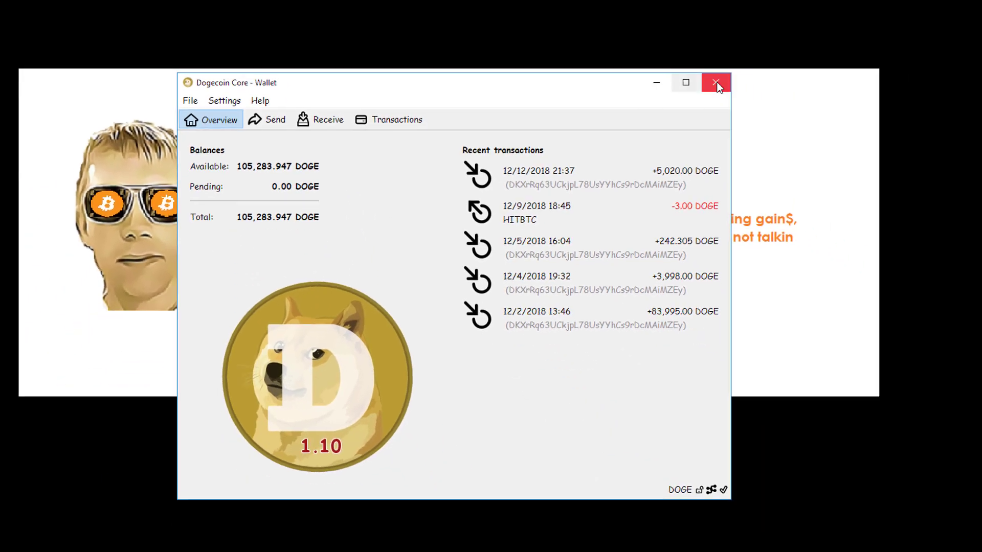
{"action": "left_click", "coordinate": [714, 78]}
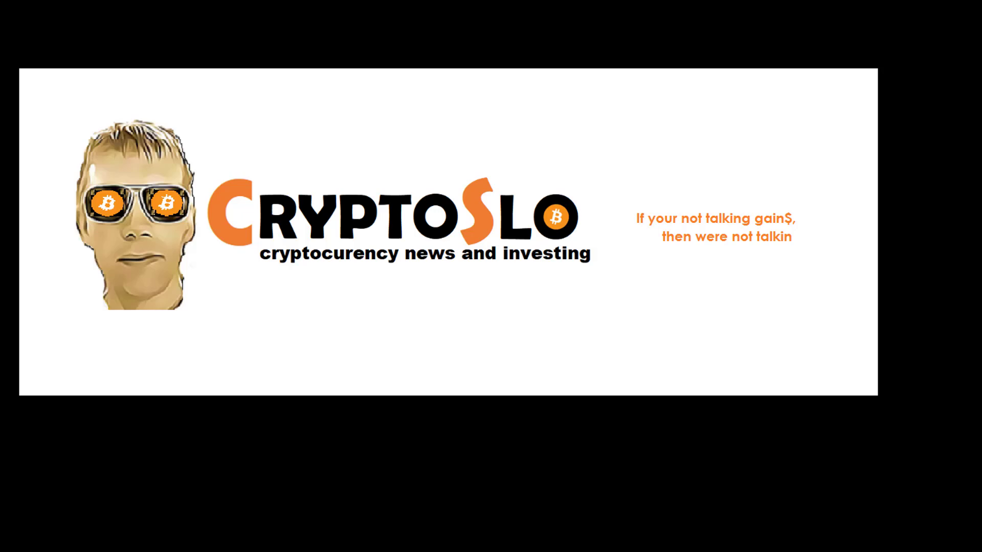
Search %appdata% from the Start menu to open the Roaming folder in File Explorer
{"action": "key", "text": "super"}
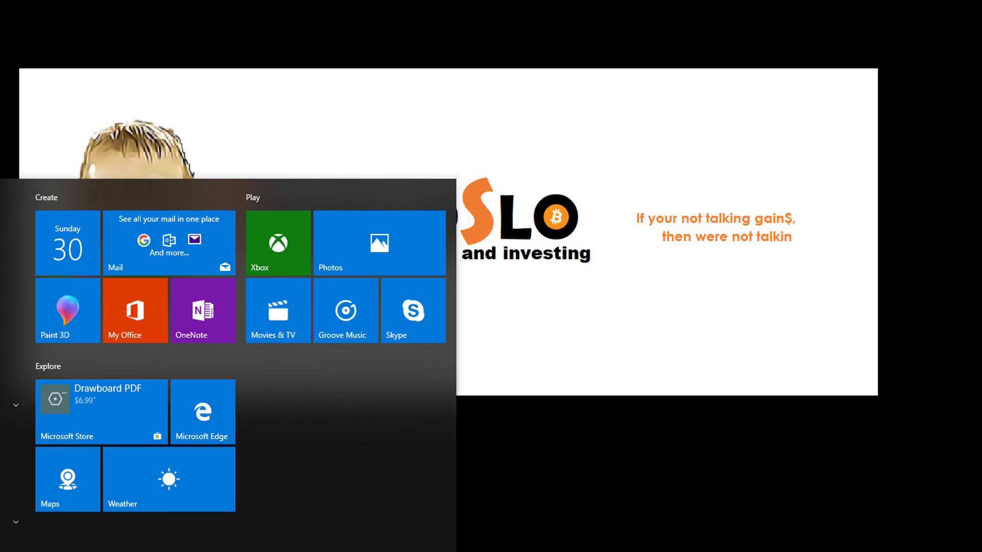
{"action": "key", "text": "super"}
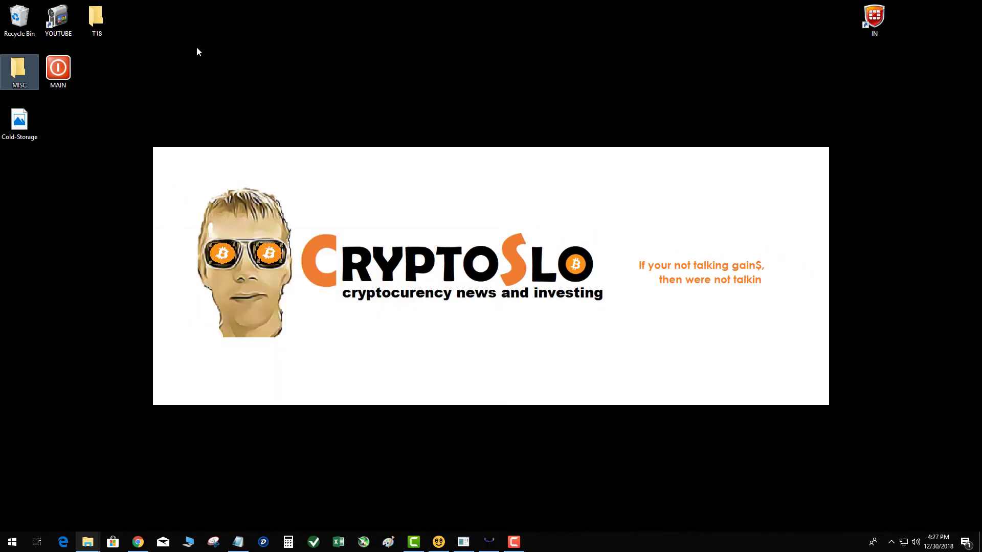
{"action": "left_click", "coordinate": [12, 542]}
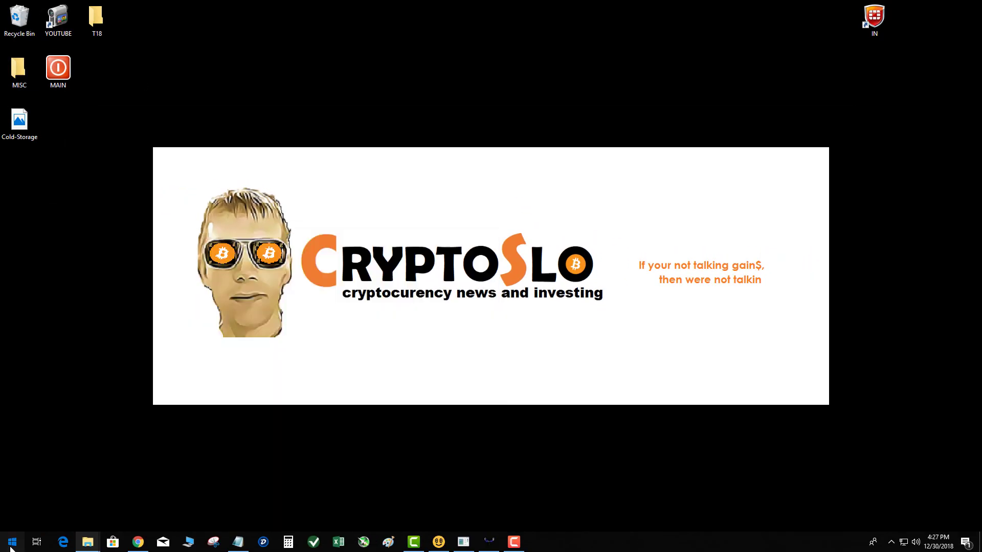
{"action": "type", "text": "%ap"}
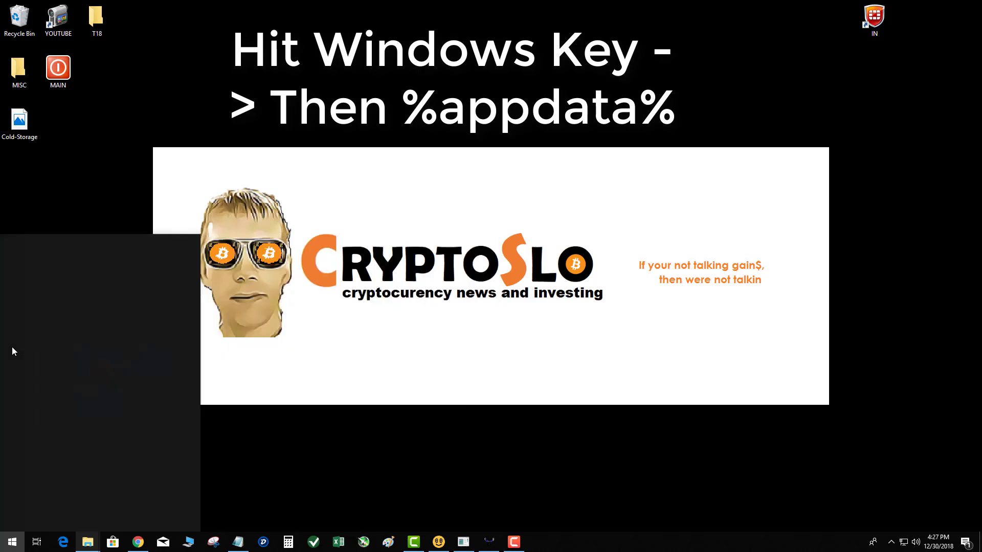
{"action": "type", "text": "pdata%"}
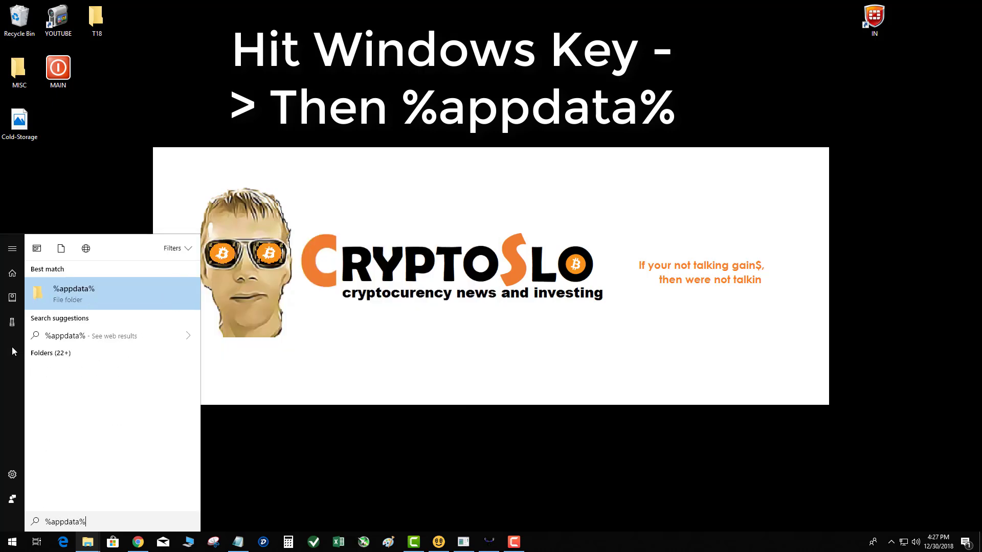
{"action": "key", "text": "Return"}
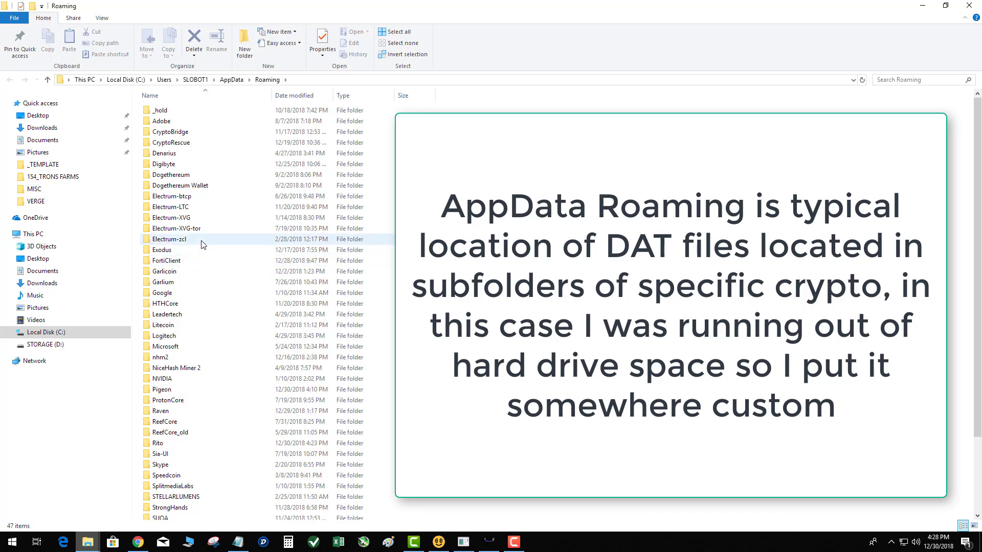
{"action": "mouse_move", "coordinate": [202, 244]}
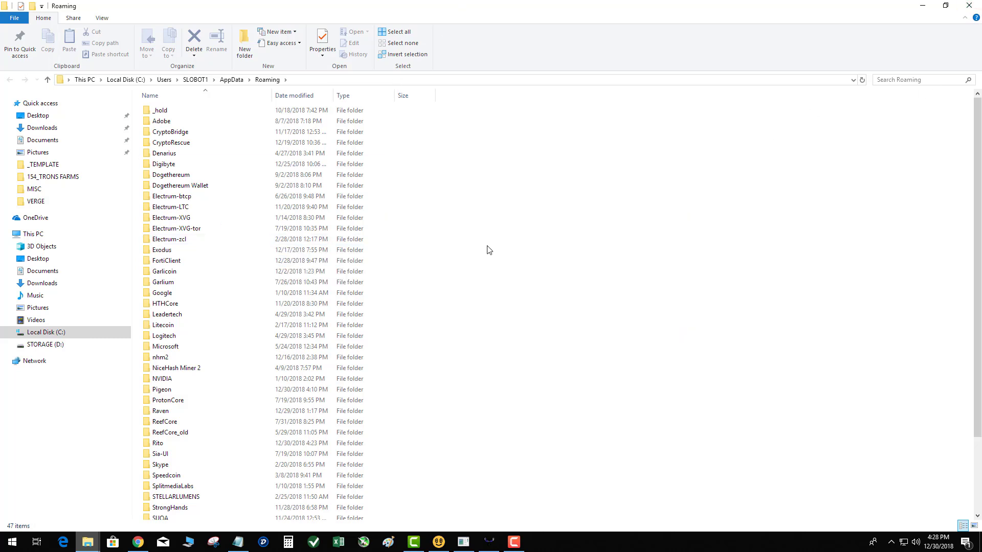
Copy wallet.dat from D:\HUB\DOGE to the clipboard
{"action": "left_click", "coordinate": [46, 344]}
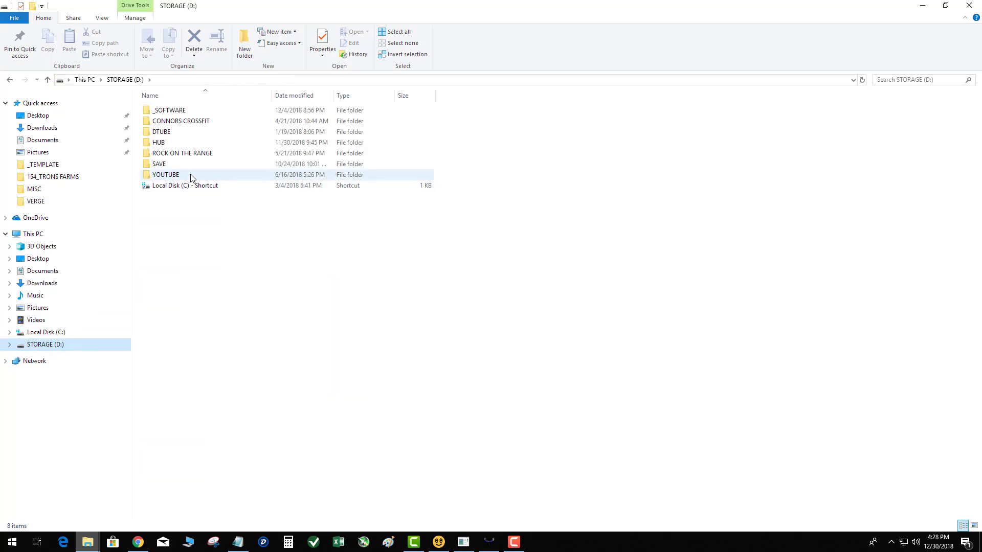
{"action": "mouse_move", "coordinate": [195, 164]}
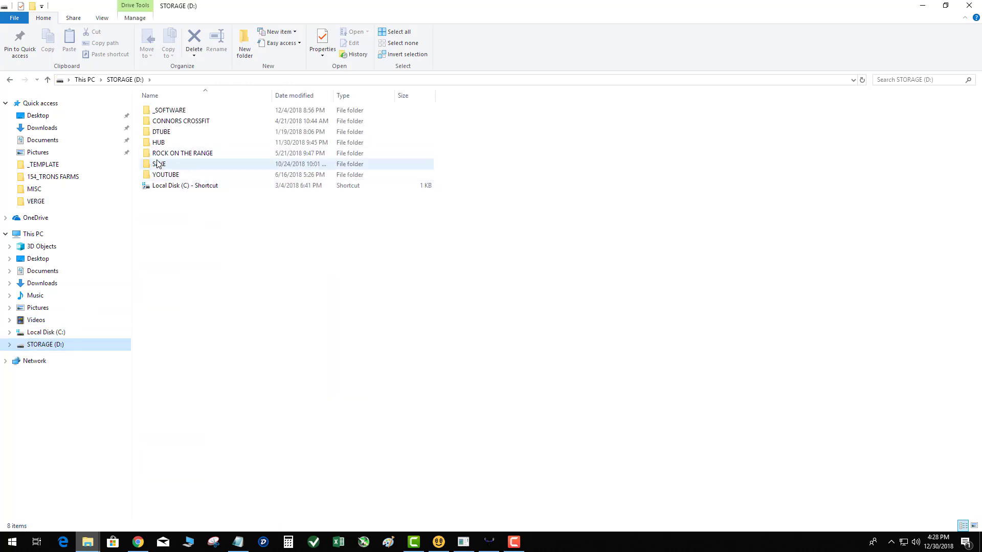
{"action": "left_click", "coordinate": [160, 143]}
{"action": "double_click", "coordinate": [160, 143]}
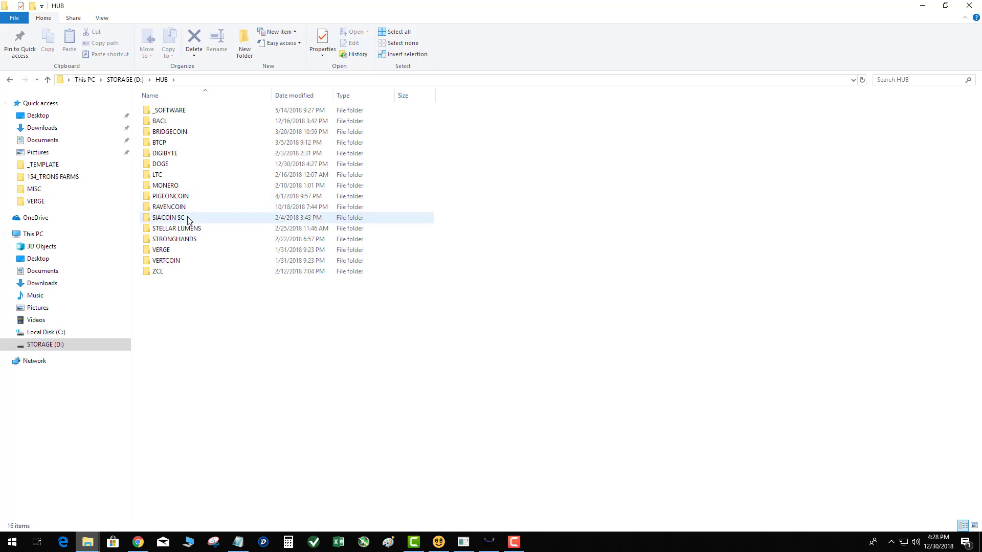
{"action": "double_click", "coordinate": [174, 164]}
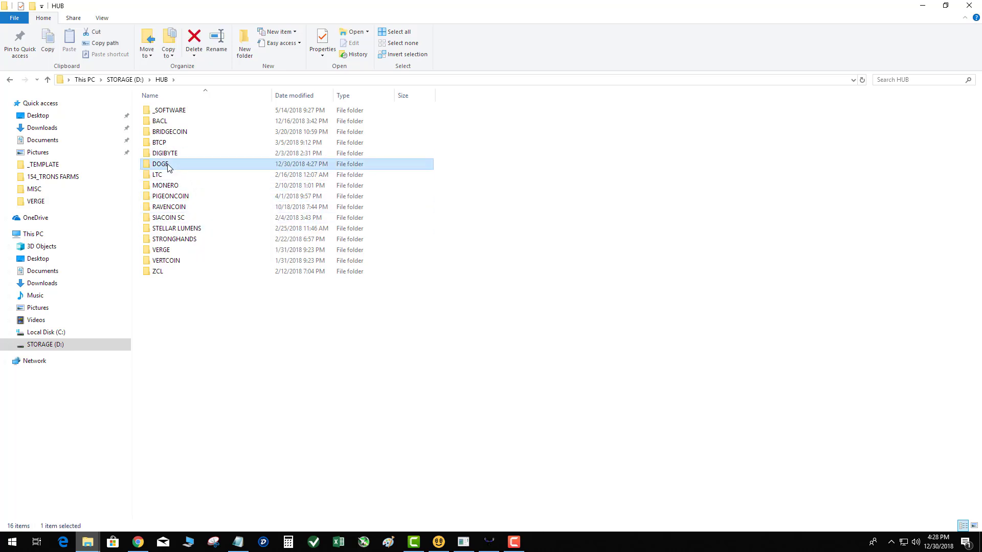
{"action": "left_click", "coordinate": [168, 187]}
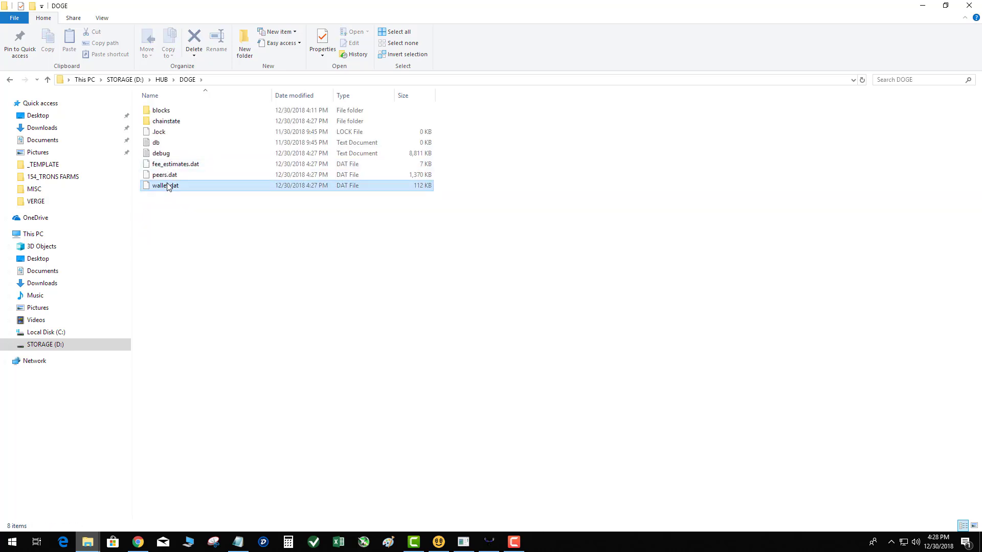
{"action": "key", "text": "ctrl+c"}
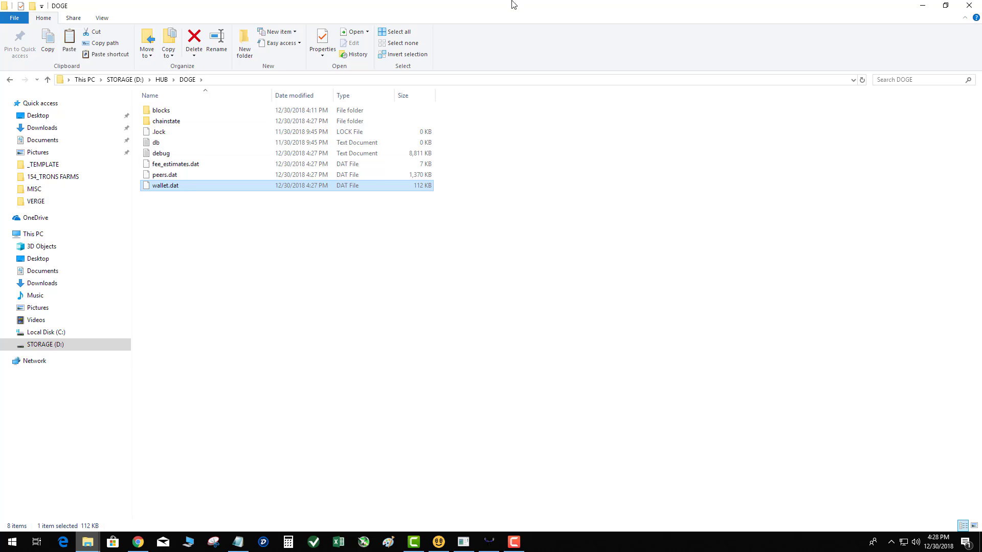
Paste wallet.dat into C:\COLDSTORAGE, reached via the taskbar jump list
{"action": "double_click", "coordinate": [514, 4]}
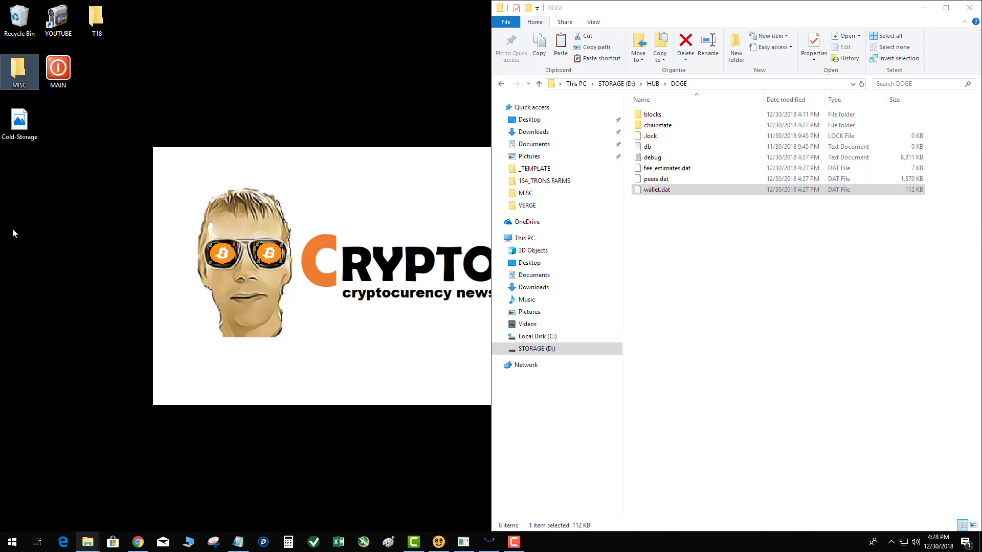
{"action": "right_click", "coordinate": [88, 542]}
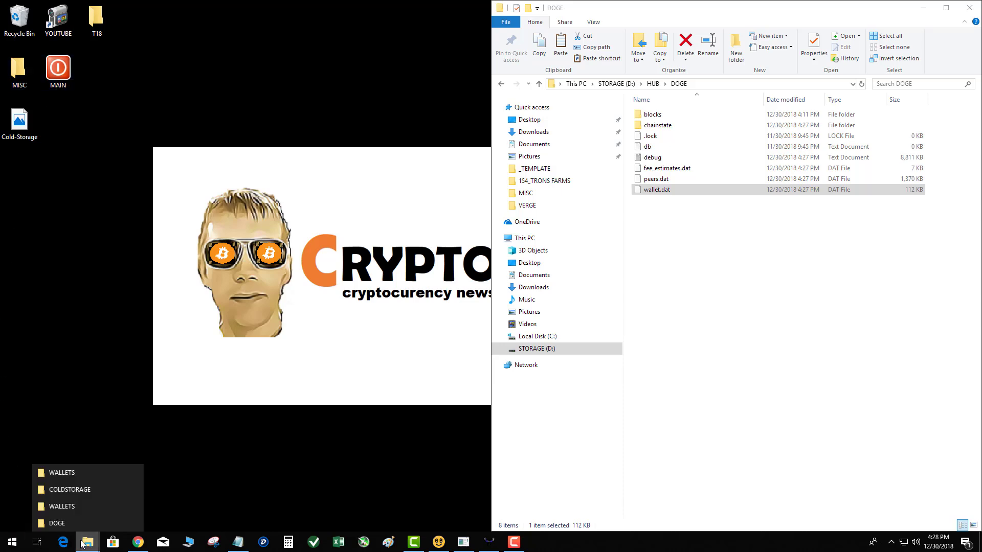
{"action": "left_click", "coordinate": [75, 489]}
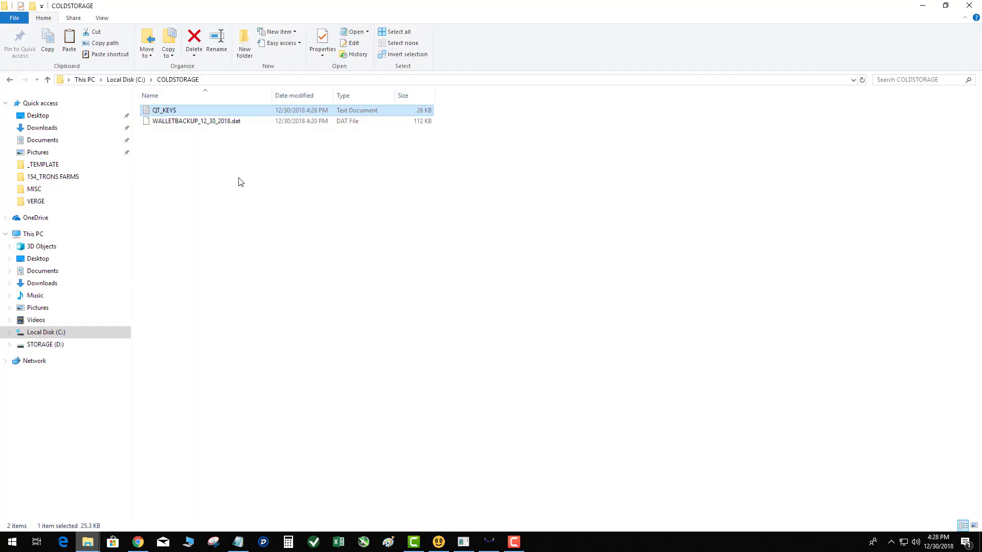
{"action": "key", "text": "ctrl+v"}
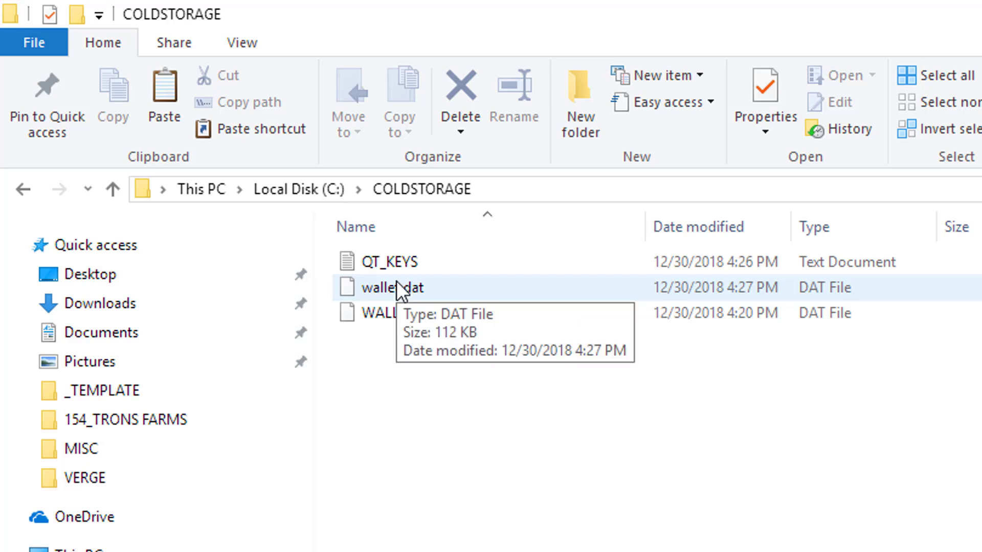
{"action": "mouse_move", "coordinate": [408, 322]}
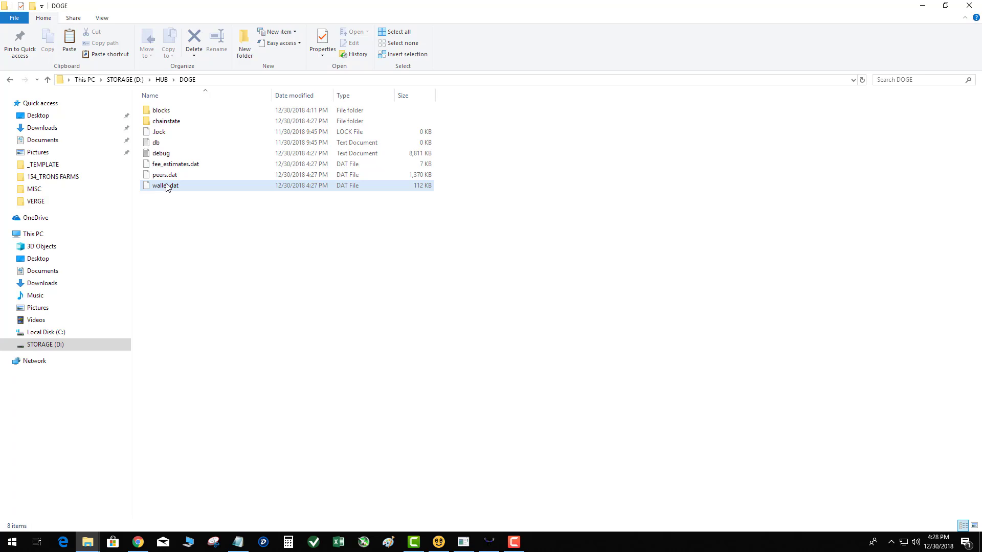
Select wallet.dat and the other DOGE files without deleting anything, then go back up to HUB
{"action": "left_click", "coordinate": [167, 187]}
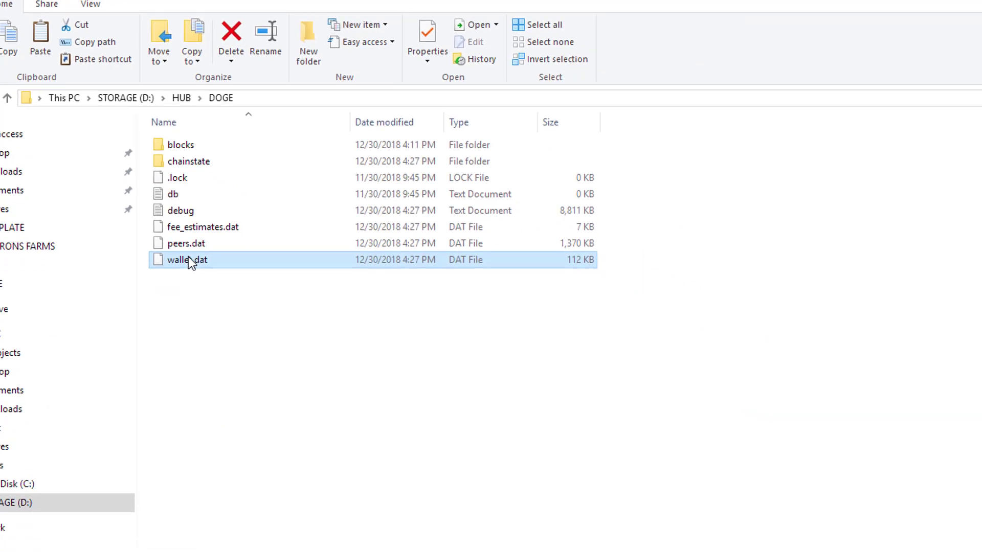
{"action": "right_click", "coordinate": [172, 238]}
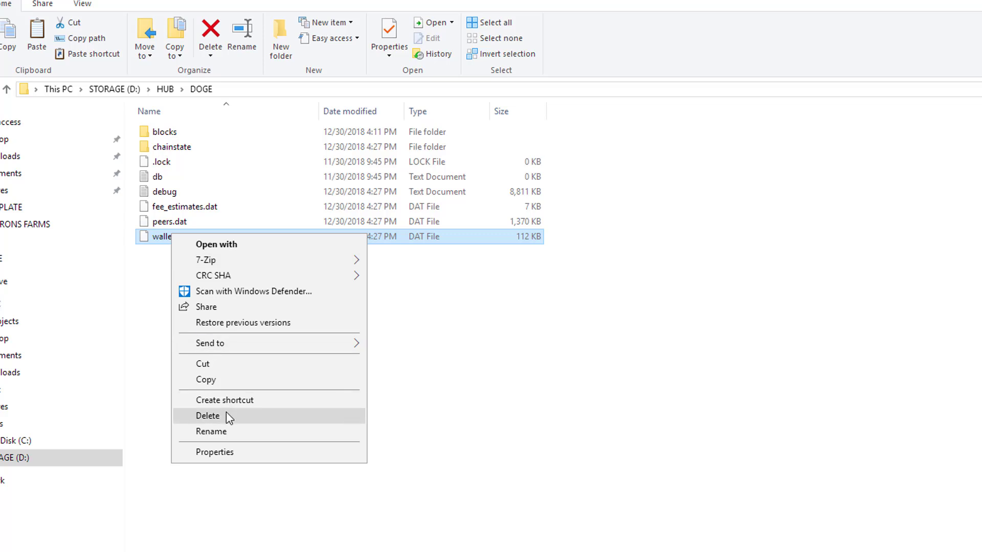
{"action": "left_click", "coordinate": [454, 372]}
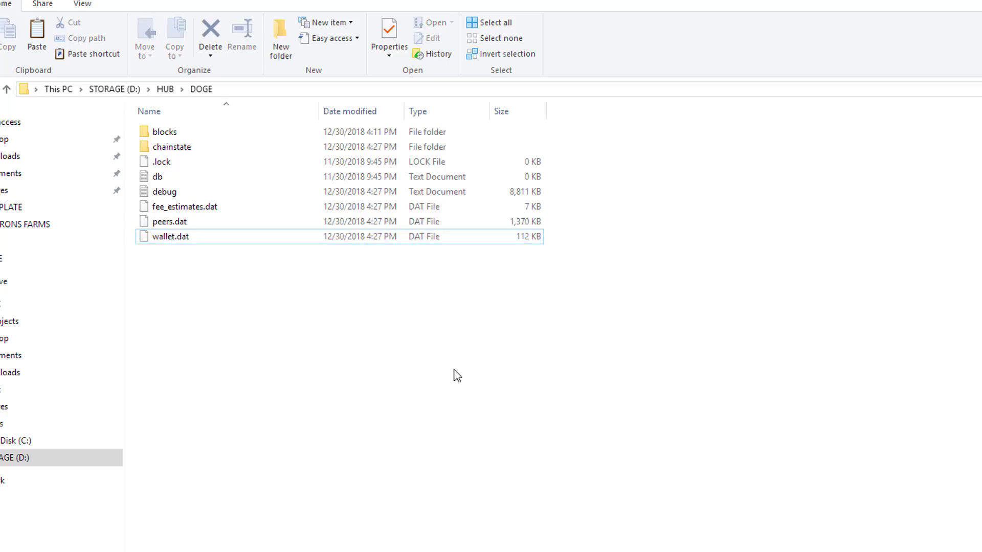
{"action": "left_click", "coordinate": [182, 238]}
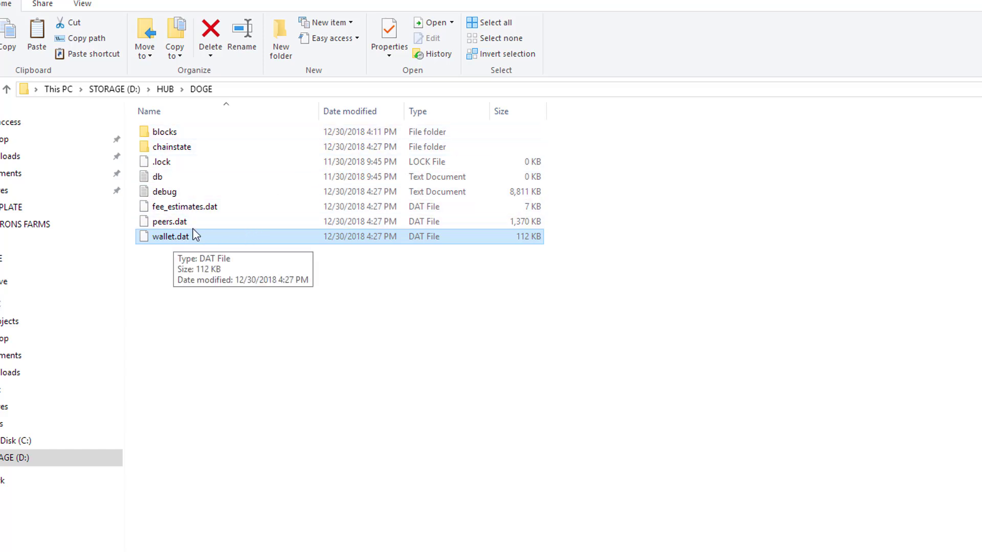
{"action": "key", "text": "shift+Up"}
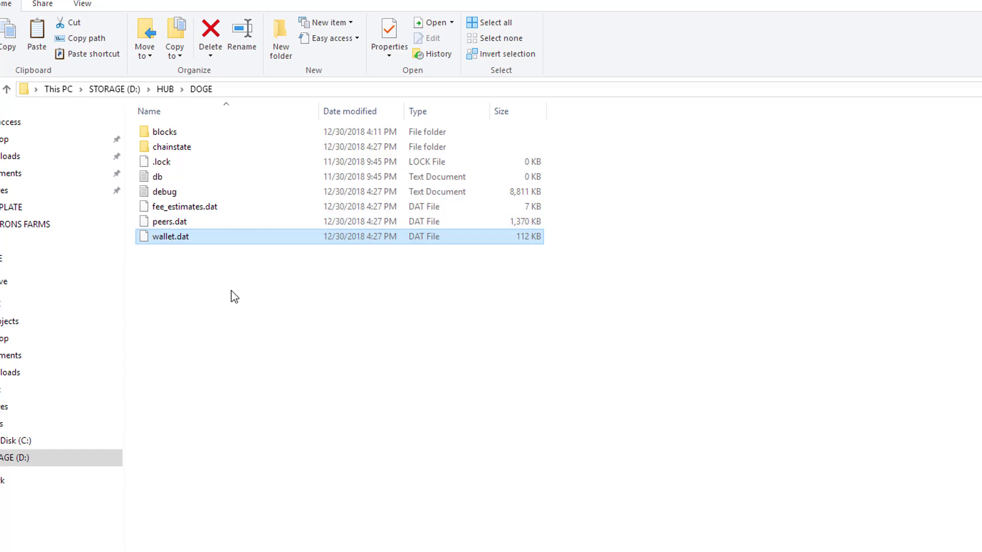
{"action": "left_click_drag", "start_coordinate": [231, 291], "coordinate": [155, 86]}
{"action": "left_click", "coordinate": [163, 90]}
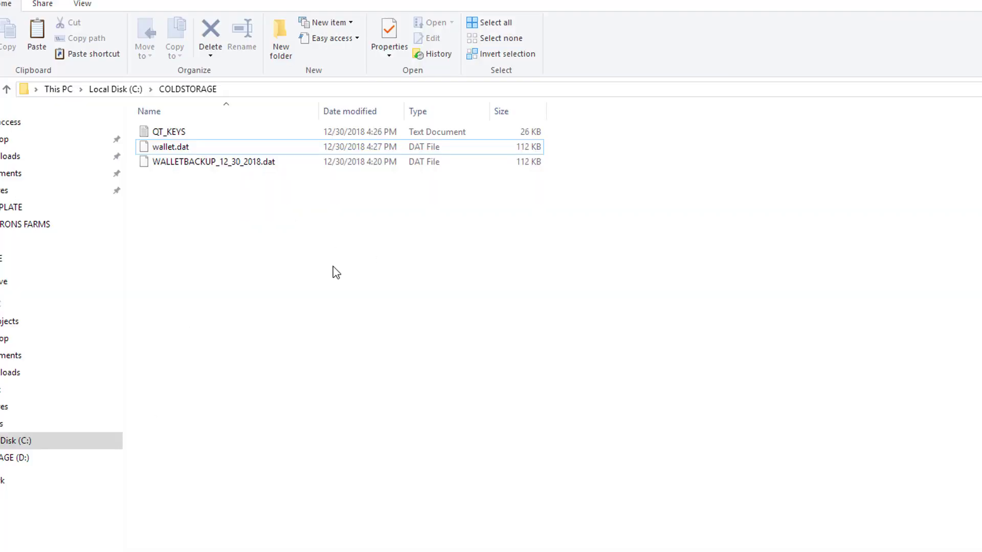
Select the COLDSTORAGE files, then delete an accidentally created New folder
{"action": "left_click_drag", "start_coordinate": [345, 254], "coordinate": [129, 109]}
{"action": "left_click", "coordinate": [273, 233]}
{"action": "left_click_drag", "start_coordinate": [326, 232], "coordinate": [139, 101]}
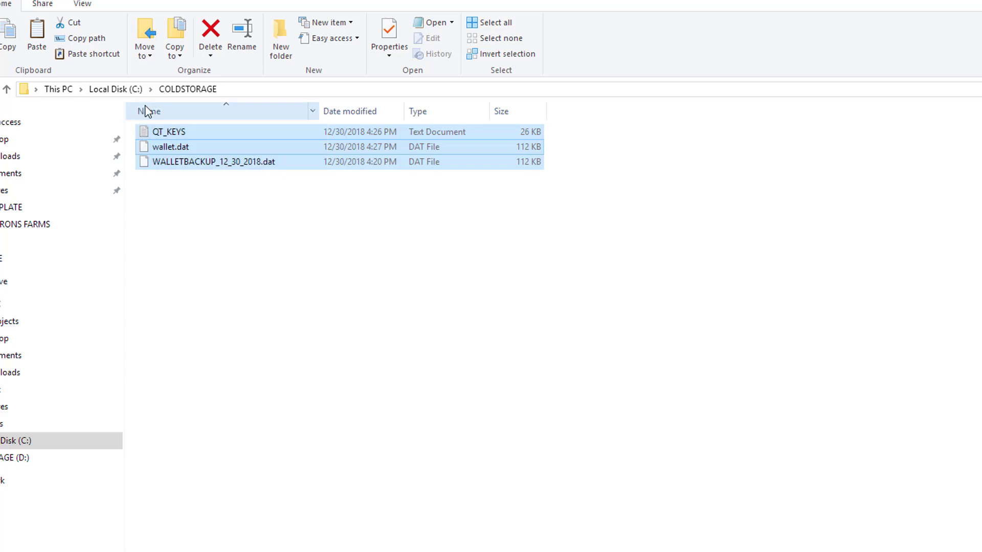
{"action": "left_click", "coordinate": [179, 150]}
{"action": "right_click", "coordinate": [204, 206]}
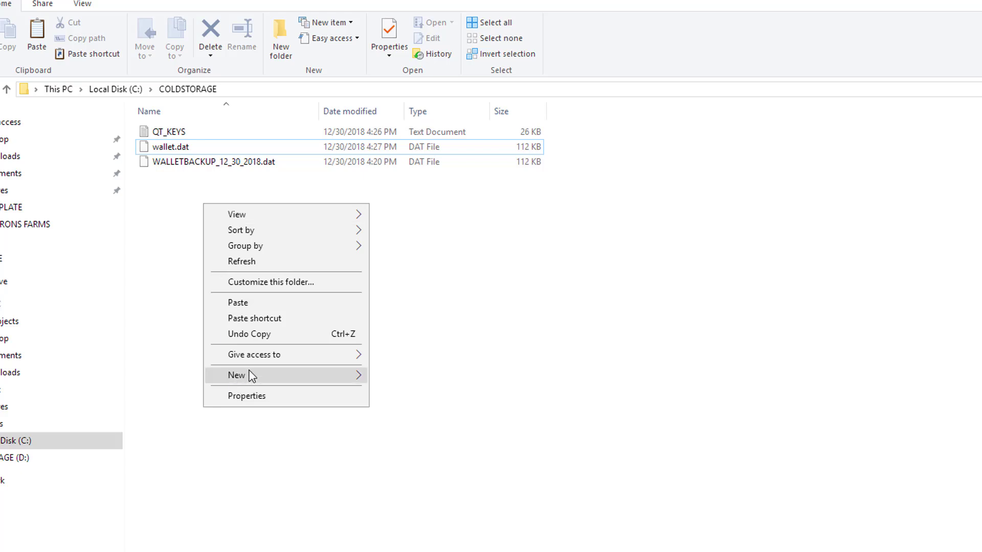
{"action": "mouse_move", "coordinate": [319, 375]}
{"action": "left_click", "coordinate": [472, 382]}
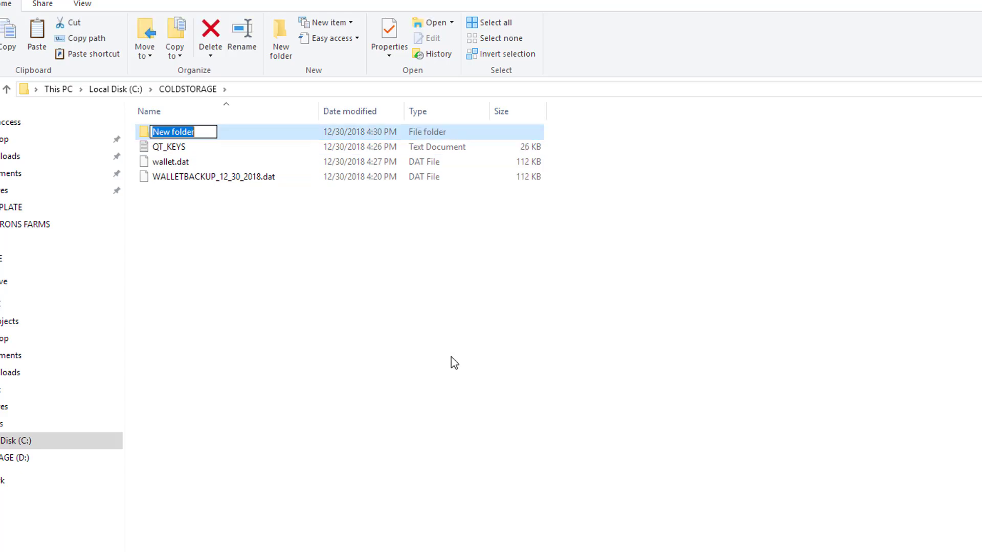
{"action": "left_click", "coordinate": [436, 357]}
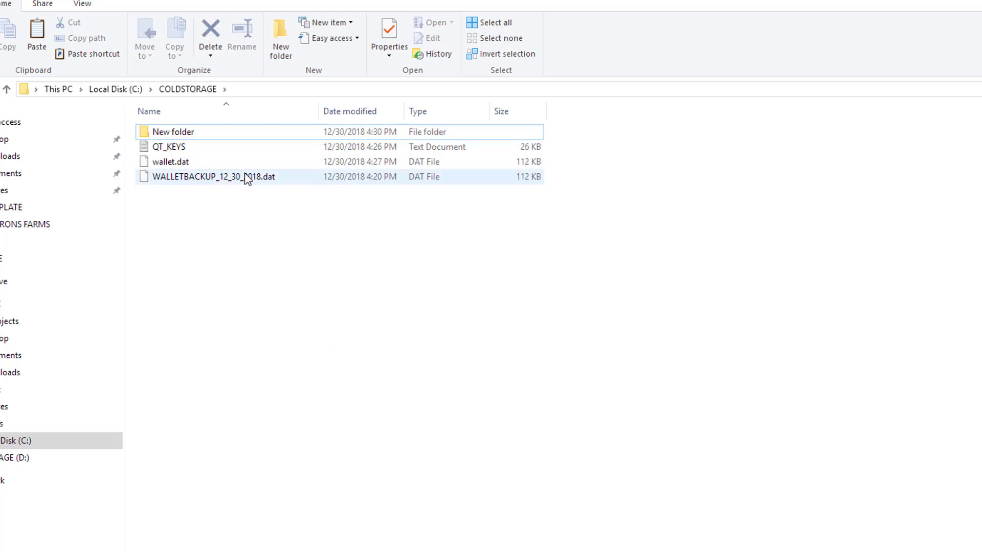
{"action": "right_click", "coordinate": [189, 135]}
{"action": "left_click", "coordinate": [239, 417]}
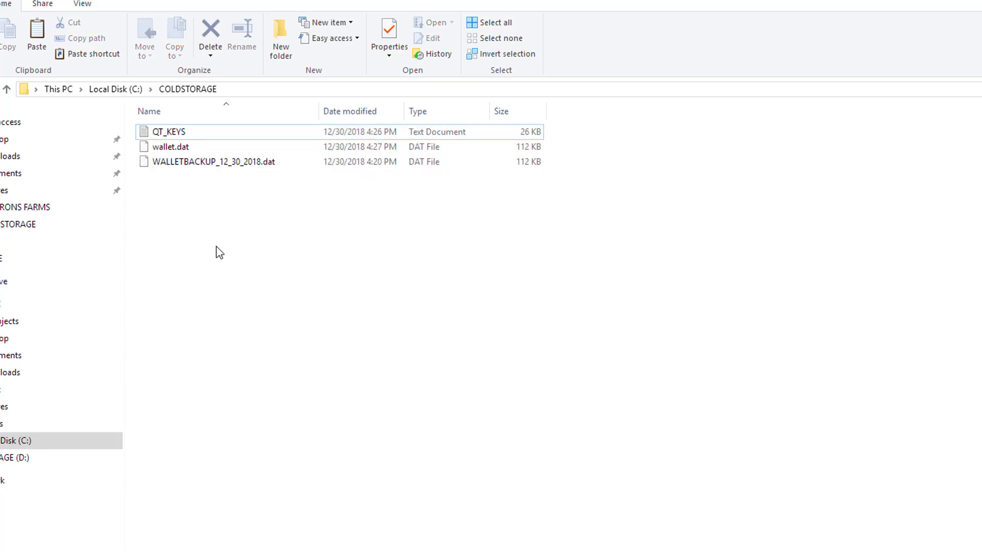
Create an empty text document named 'password to wallet' in COLDSTORAGE
{"action": "right_click", "coordinate": [189, 217]}
{"action": "mouse_move", "coordinate": [248, 392]}
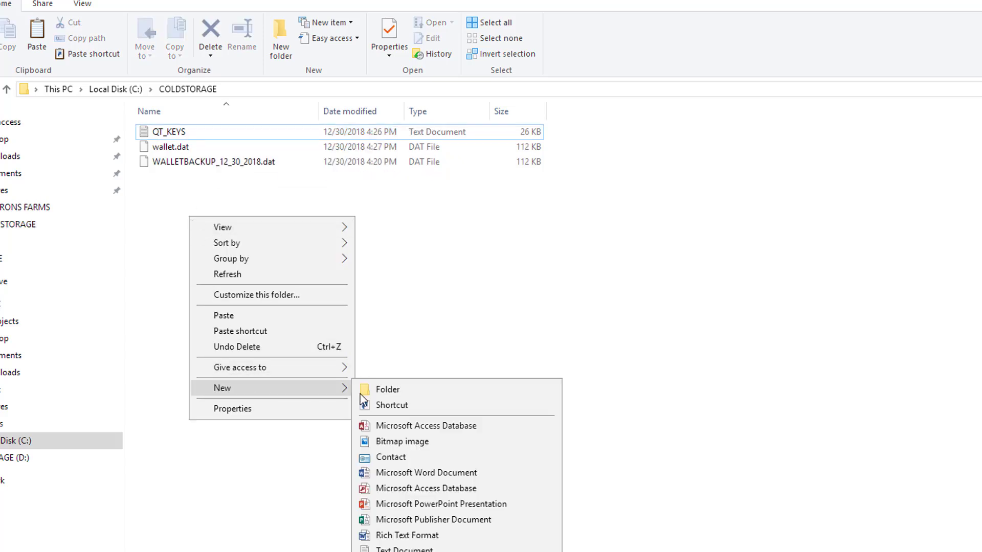
{"action": "left_click", "coordinate": [409, 548]}
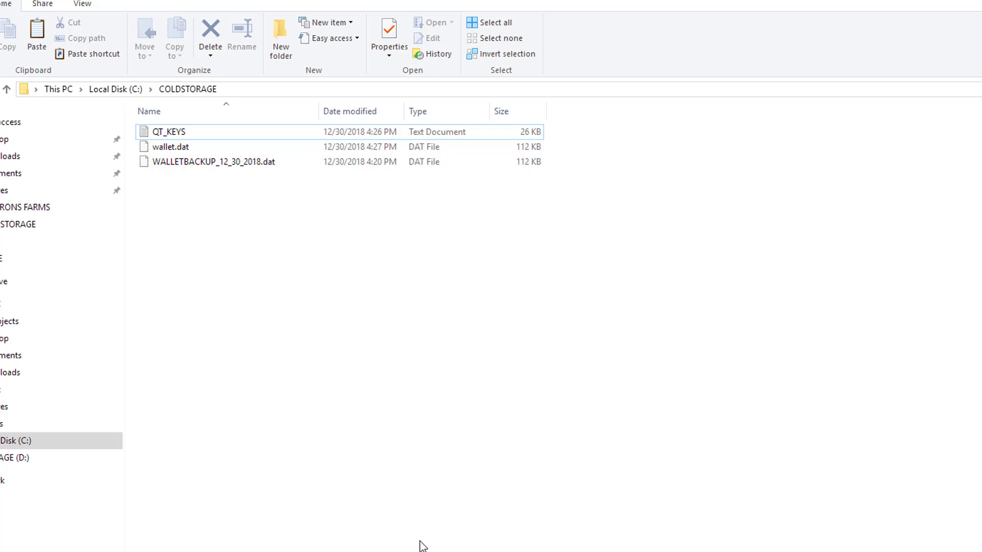
{"action": "type", "text": "pass"}
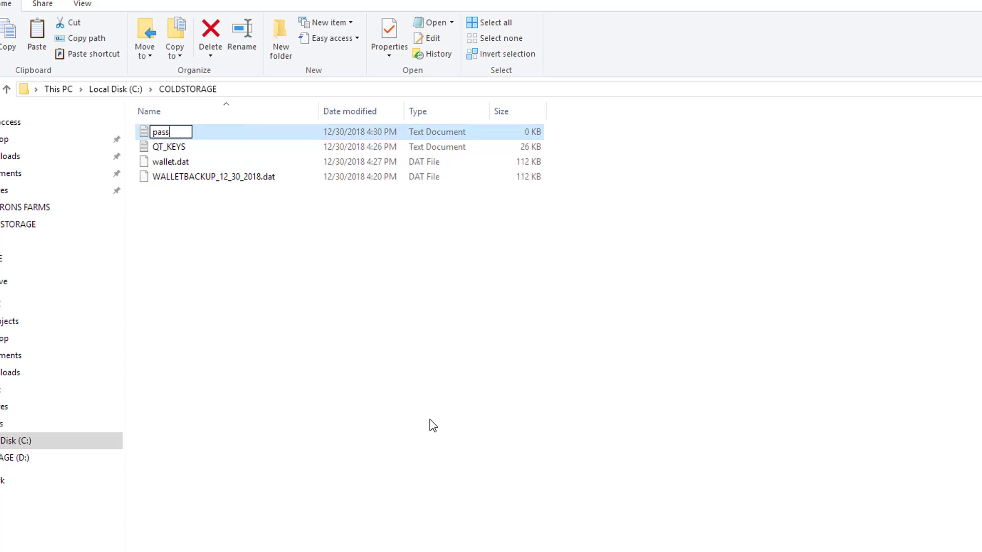
{"action": "type", "text": "word to w"}
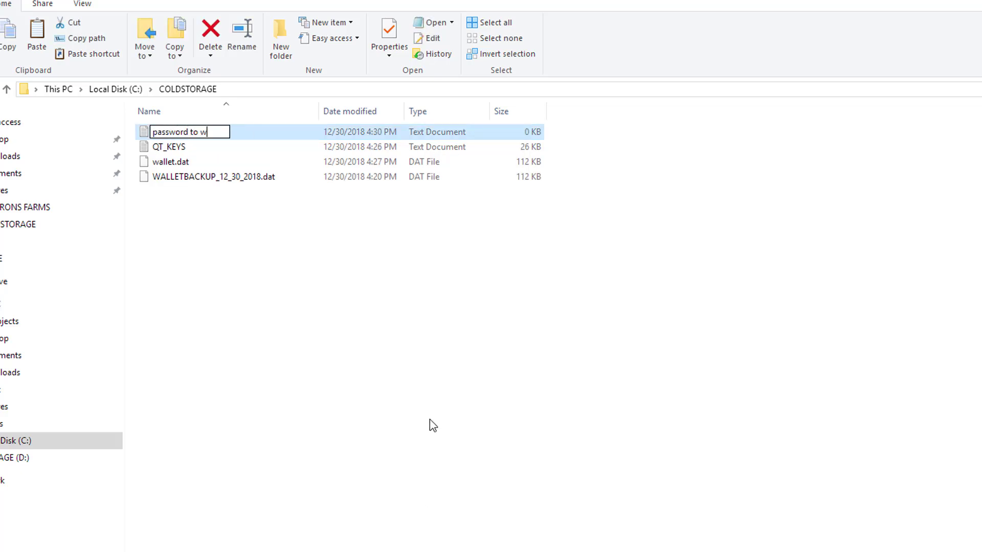
{"action": "type", "text": "allet"}
{"action": "key", "text": "Return"}
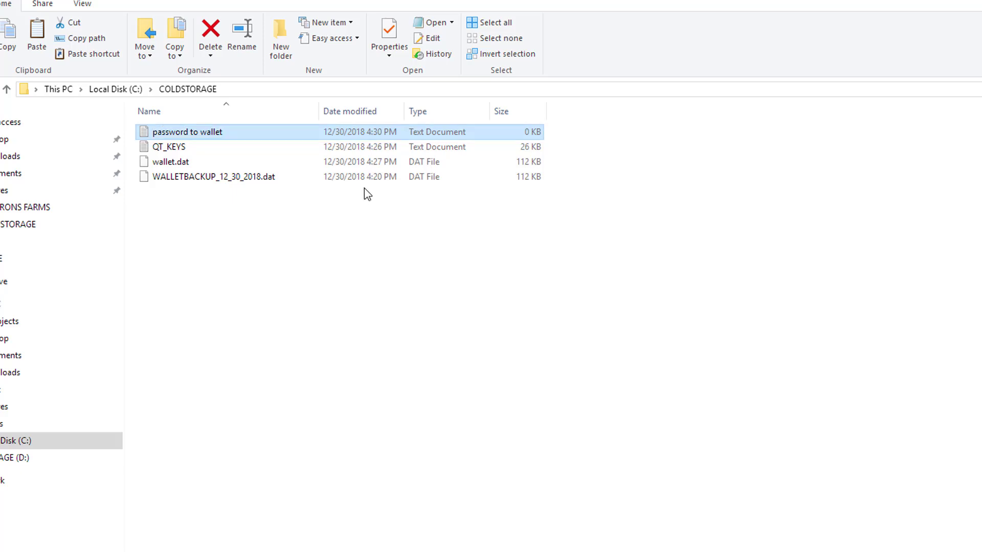
{"action": "left_click", "coordinate": [318, 217]}
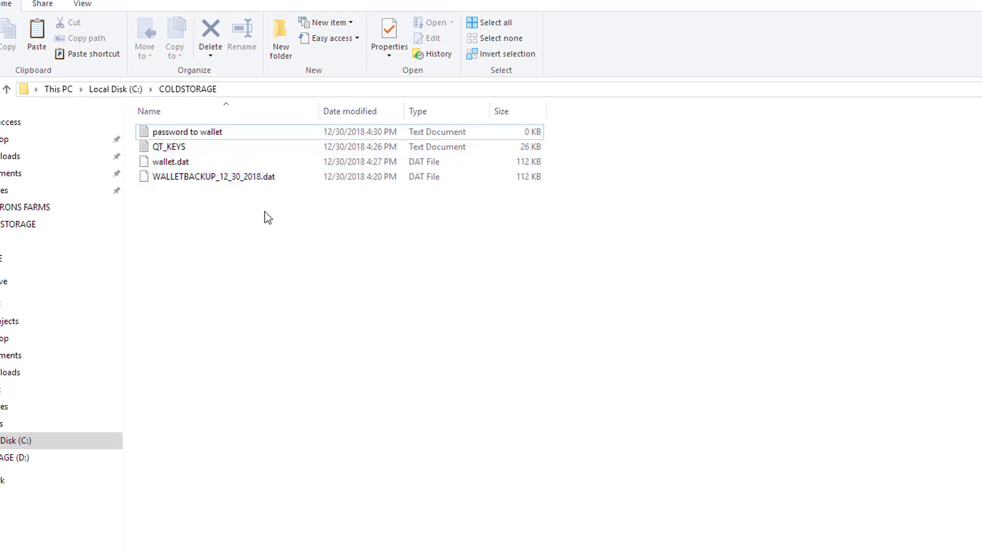
Select all four COLDSTORAGE files and open 7-Zip's Add to Archive dialog for them
{"action": "left_click_drag", "start_coordinate": [297, 240], "coordinate": [101, 91]}
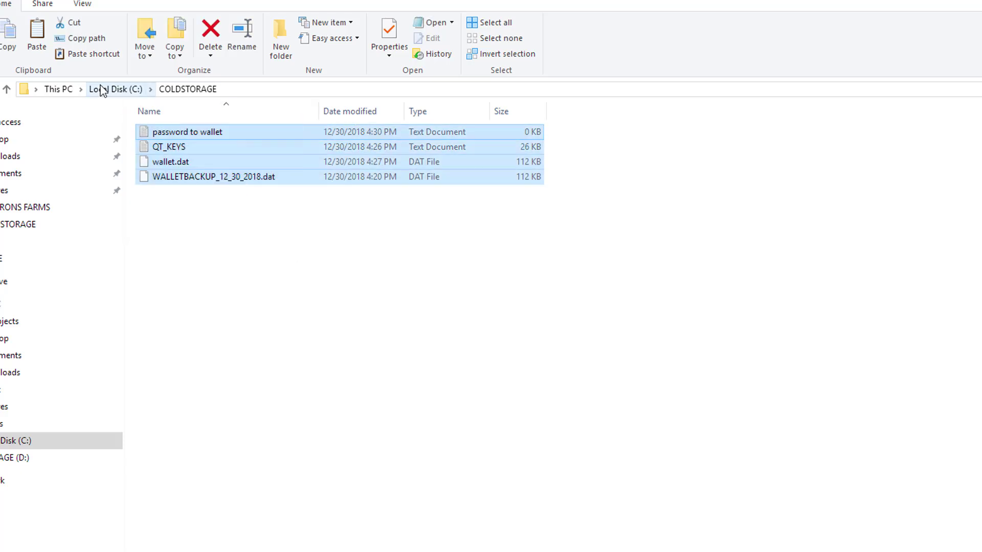
{"action": "right_click", "coordinate": [213, 147]}
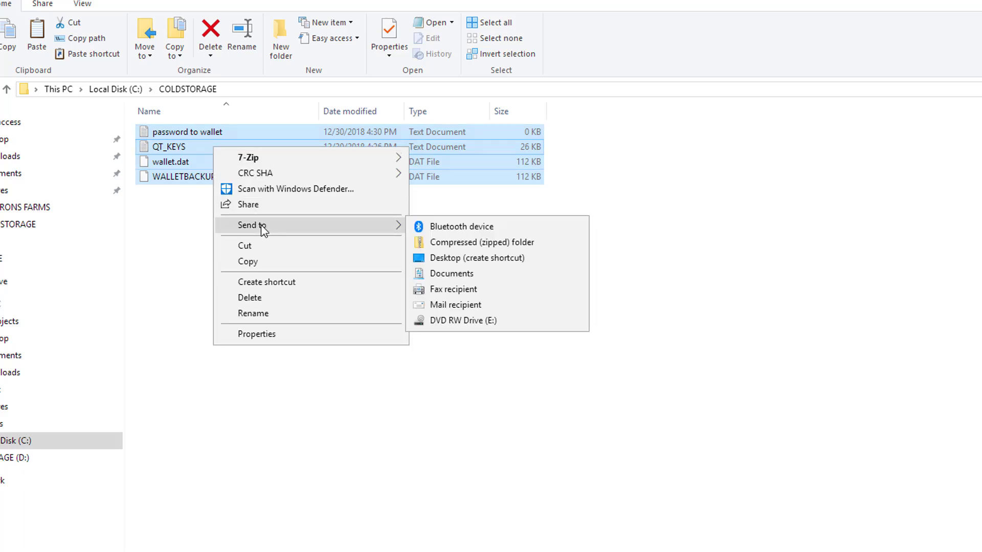
{"action": "mouse_move", "coordinate": [256, 160]}
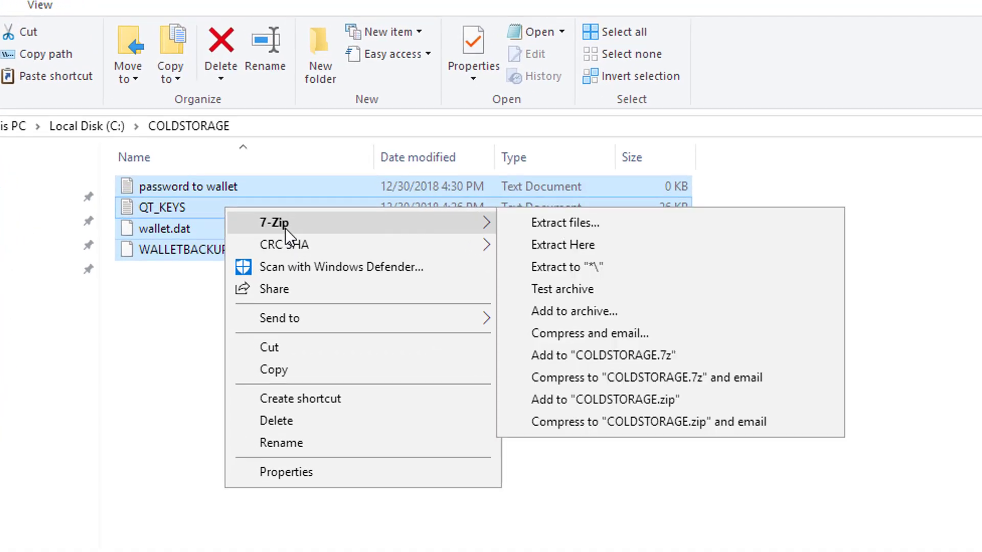
{"action": "left_click", "coordinate": [579, 306]}
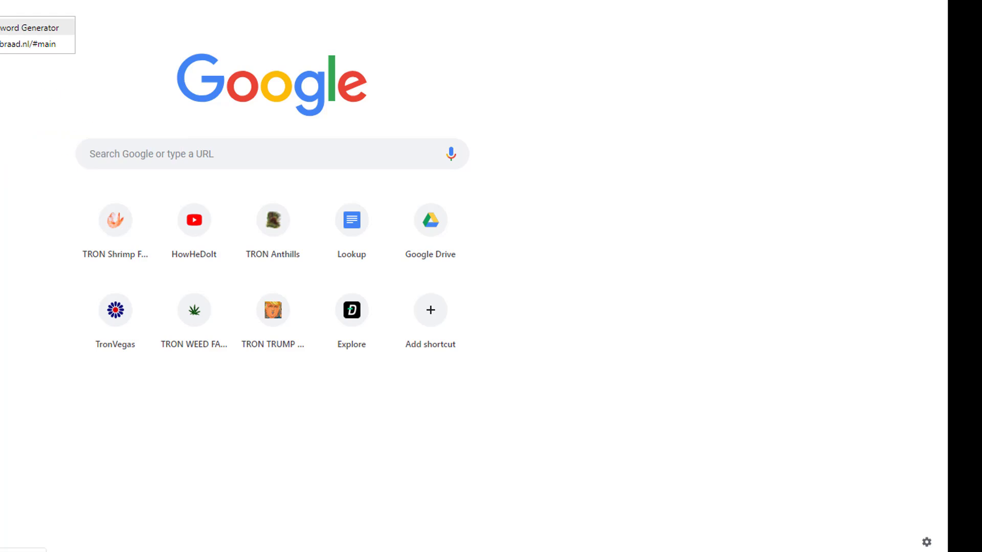
Generate a 64-character password with symbols, numbers, lowercase and uppercase letters, and copy it
{"action": "left_click", "coordinate": [31, 26]}
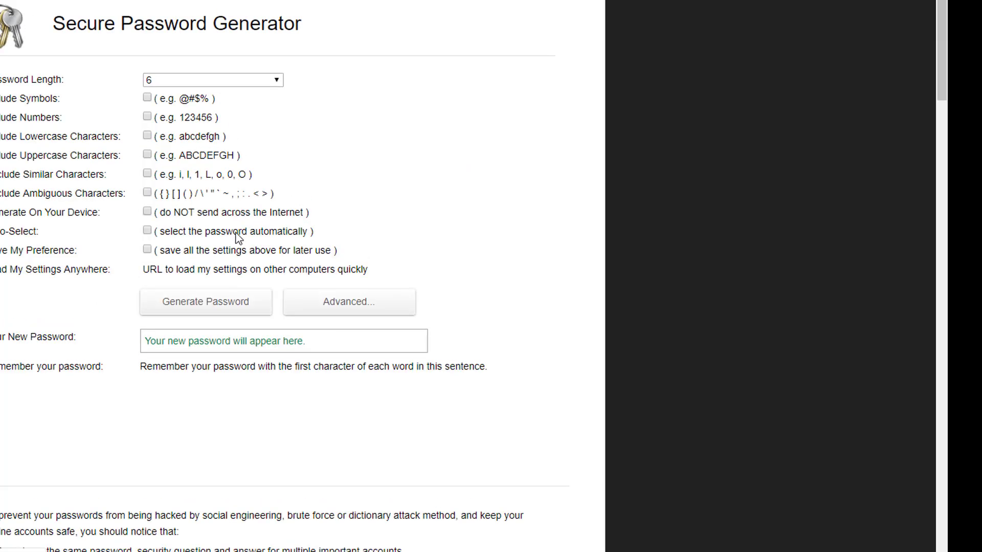
{"action": "left_click", "coordinate": [277, 81]}
{"action": "left_click_drag", "start_coordinate": [277, 118], "coordinate": [269, 343]}
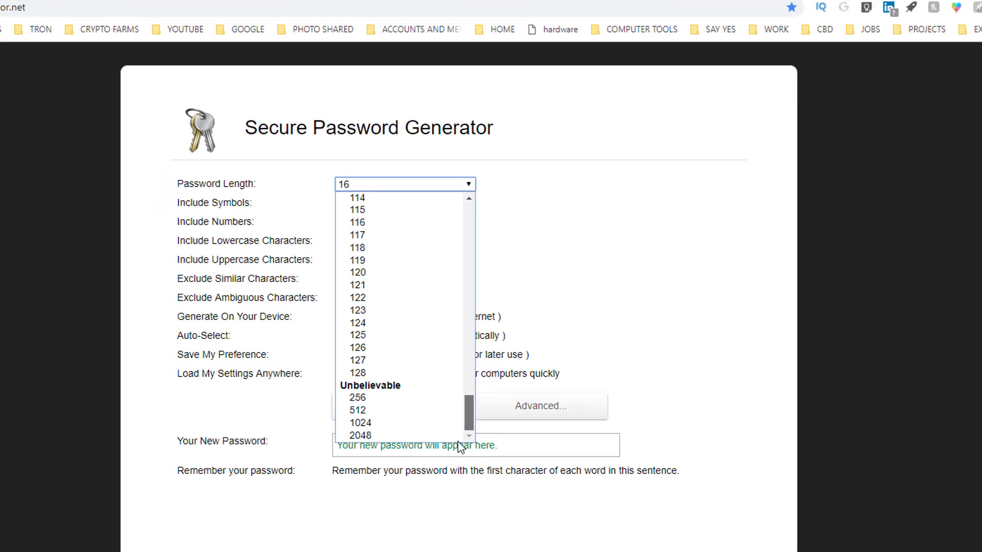
{"action": "left_click_drag", "start_coordinate": [465, 409], "coordinate": [476, 302]}
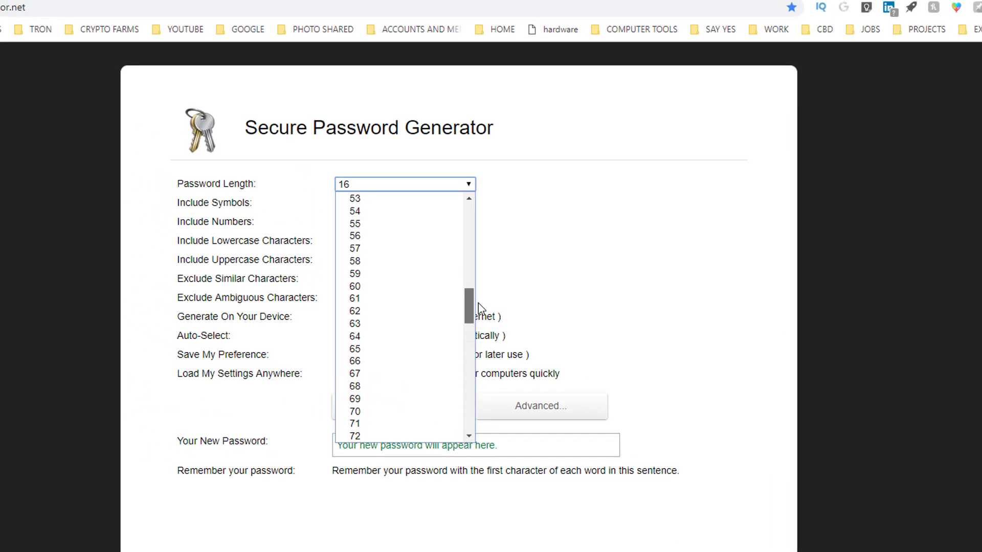
{"action": "left_click", "coordinate": [390, 337]}
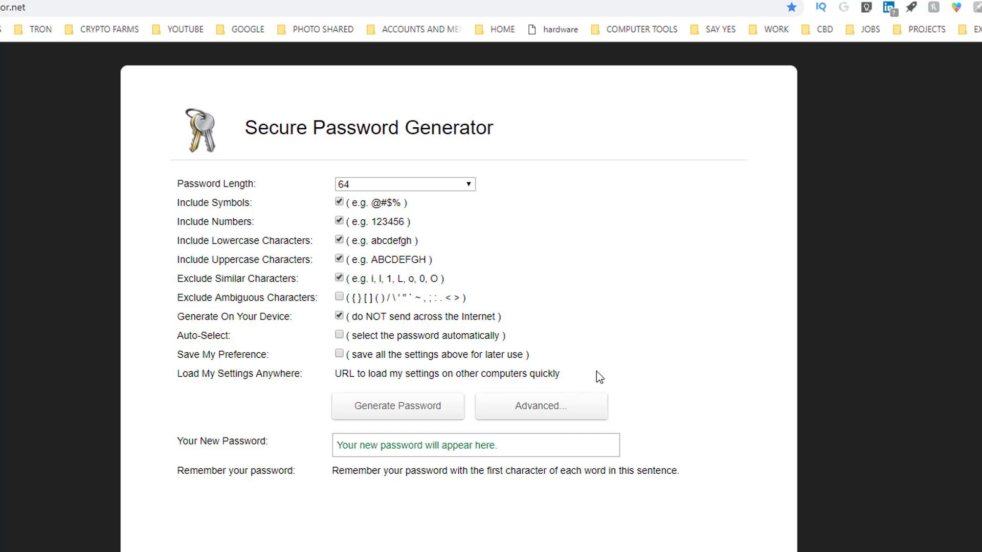
{"action": "left_click", "coordinate": [420, 409]}
{"action": "triple_click", "coordinate": [393, 444]}
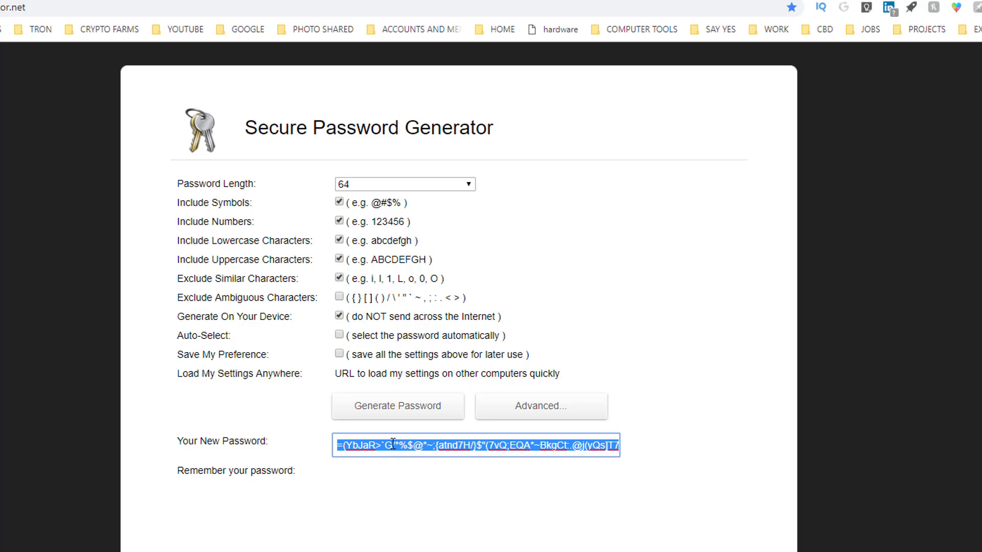
{"action": "key", "text": "ctrl+c"}
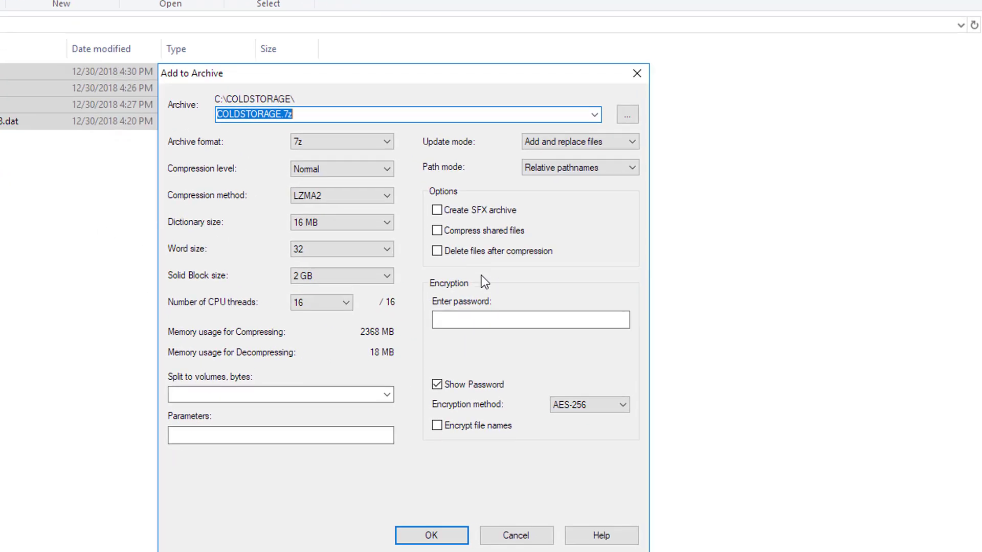
Paste the generated password and create the AES-256 encrypted COLDSTORAGE.7z archive
{"action": "left_click", "coordinate": [527, 343]}
{"action": "key", "text": "ctrl+v"}
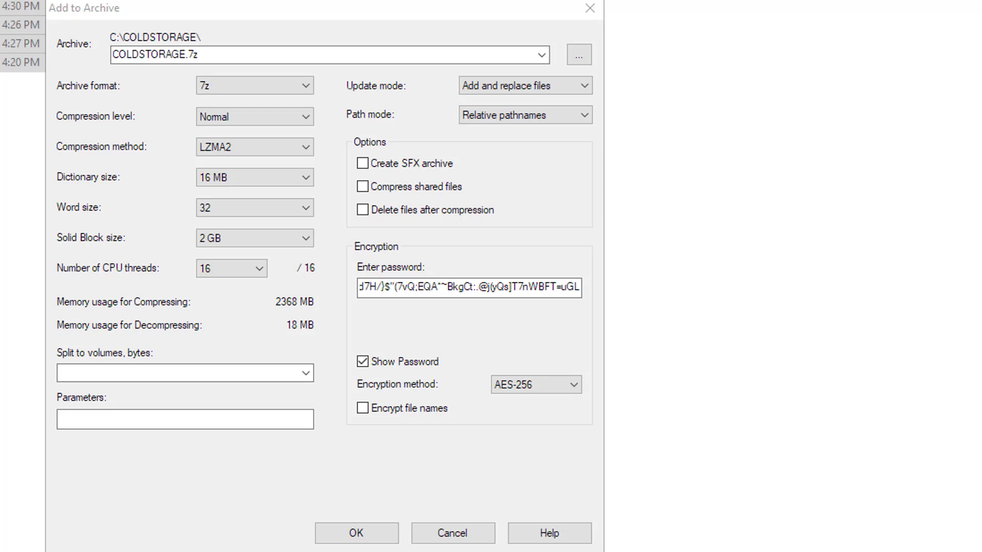
{"action": "left_click", "coordinate": [352, 532]}
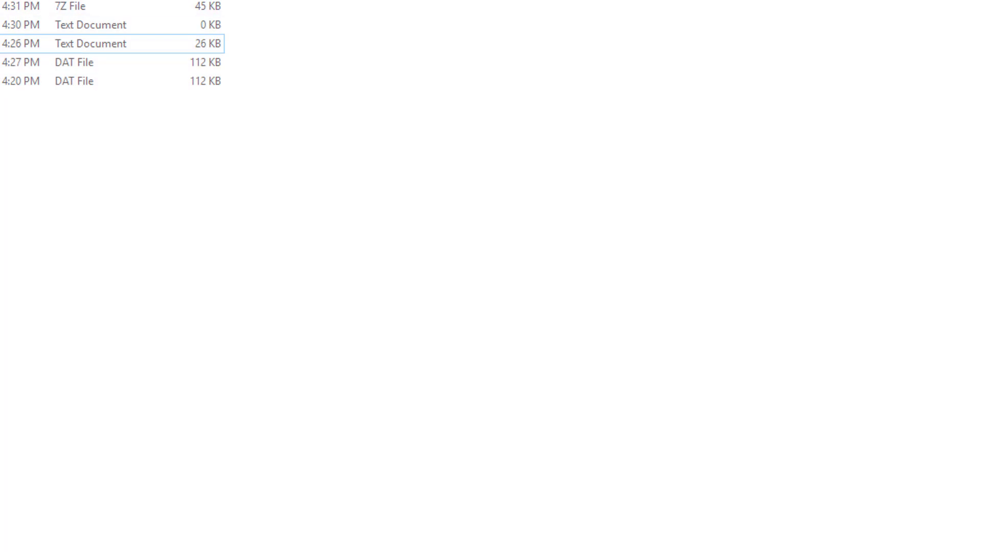
Copy the new COLDSTORAGE.7z archive
{"action": "left_click", "coordinate": [70, 6]}
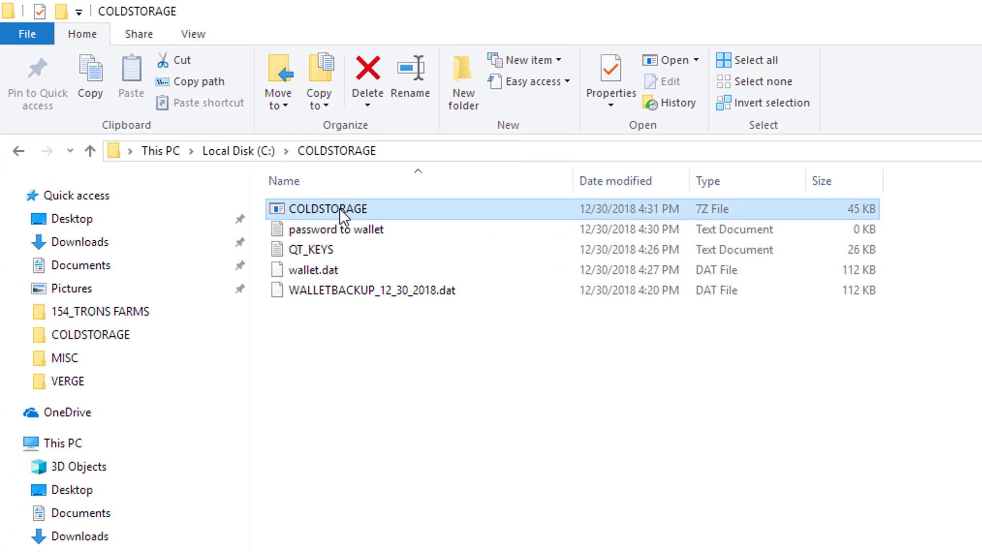
{"action": "right_click", "coordinate": [340, 208]}
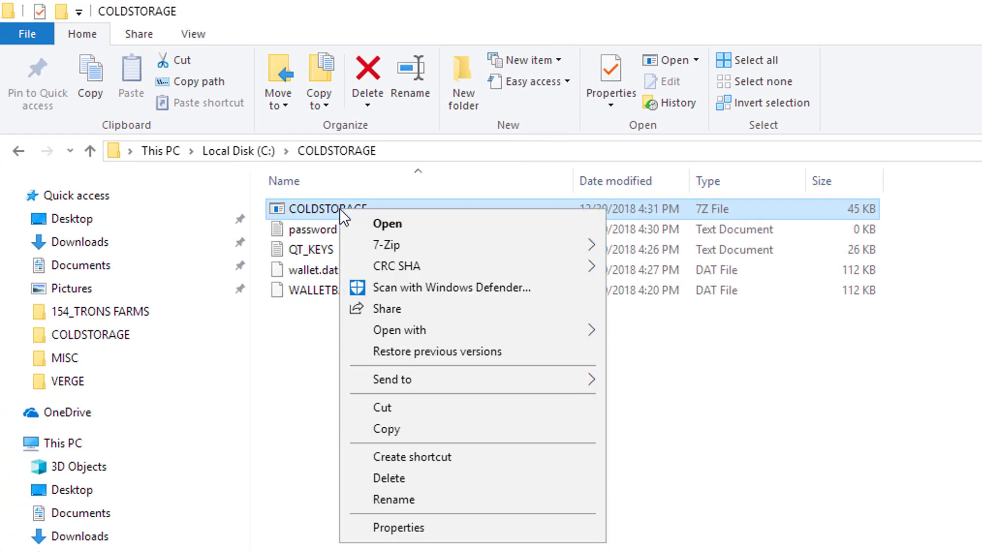
{"action": "left_click", "coordinate": [395, 432]}
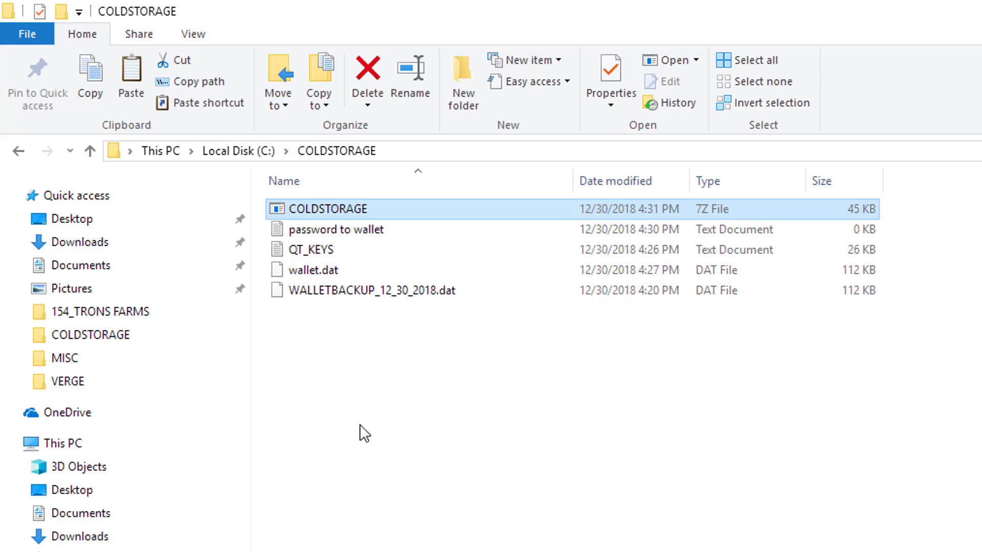
Create a folder named 'test' in COLDSTORAGE and paste the archive copy into it
{"action": "right_click", "coordinate": [360, 425]}
{"action": "key", "text": "ctrl+shift+n"}
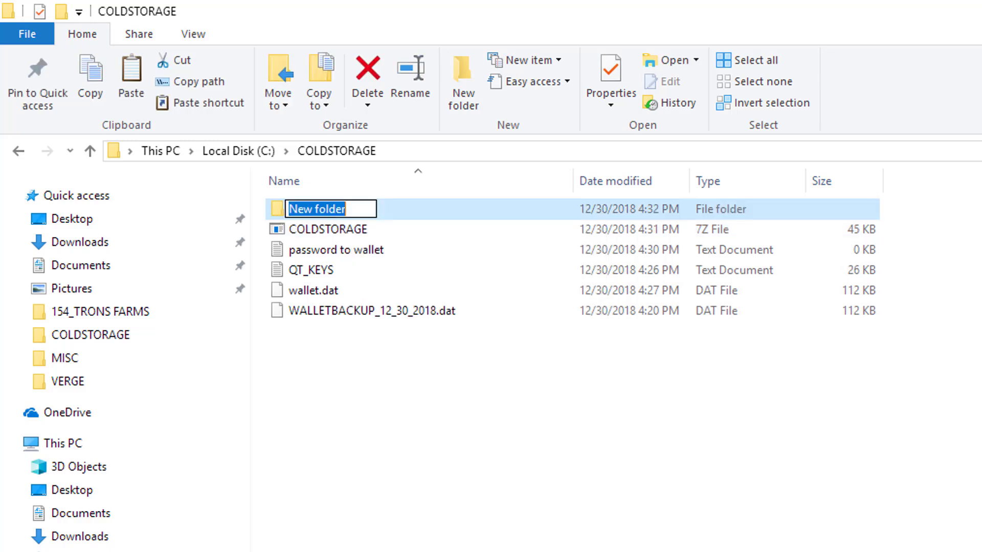
{"action": "type", "text": "test"}
{"action": "key", "text": "Return"}
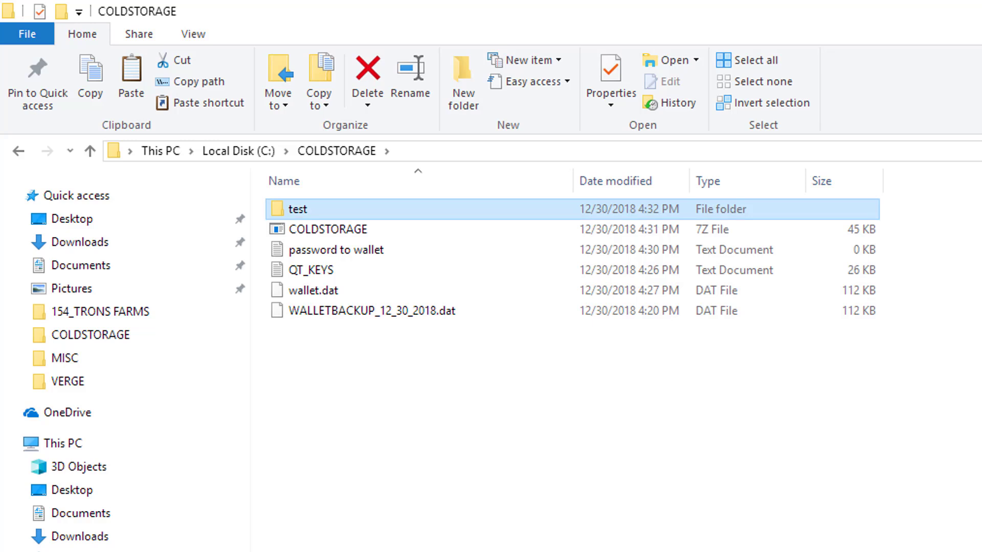
{"action": "key", "text": "Return"}
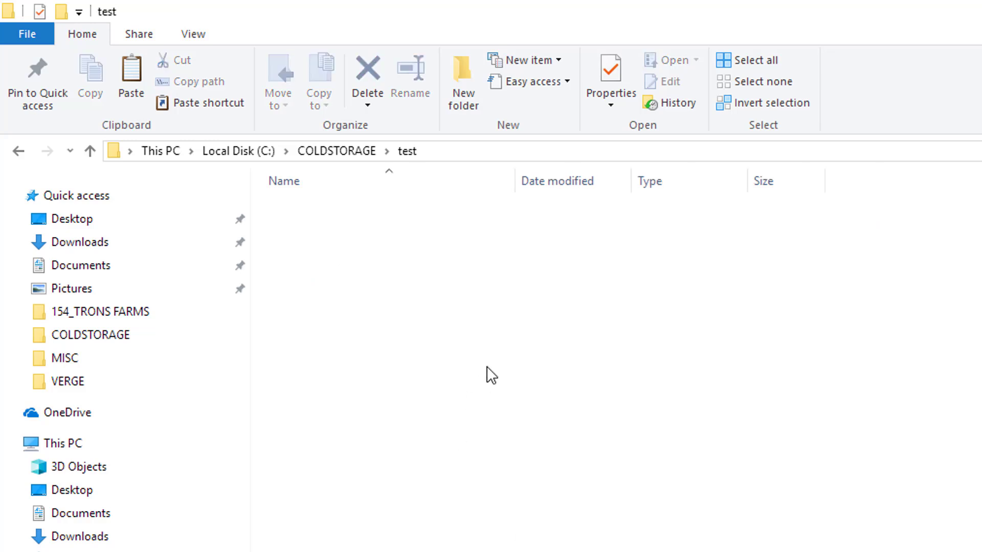
{"action": "key", "text": "ctrl+v"}
Extract the copied archive here with 7-Zip to reach its password prompt
{"action": "right_click", "coordinate": [338, 208]}
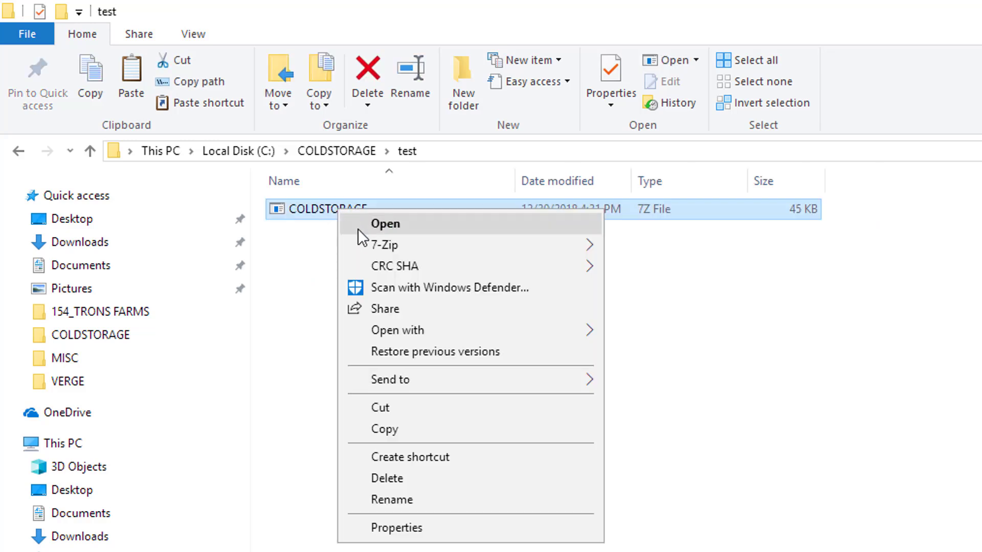
{"action": "mouse_move", "coordinate": [366, 242]}
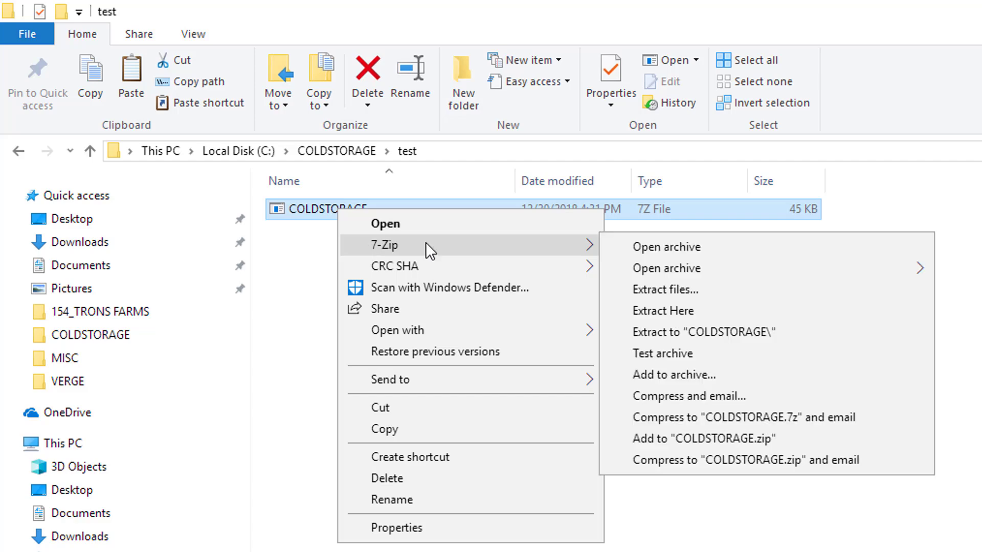
{"action": "left_click", "coordinate": [685, 310]}
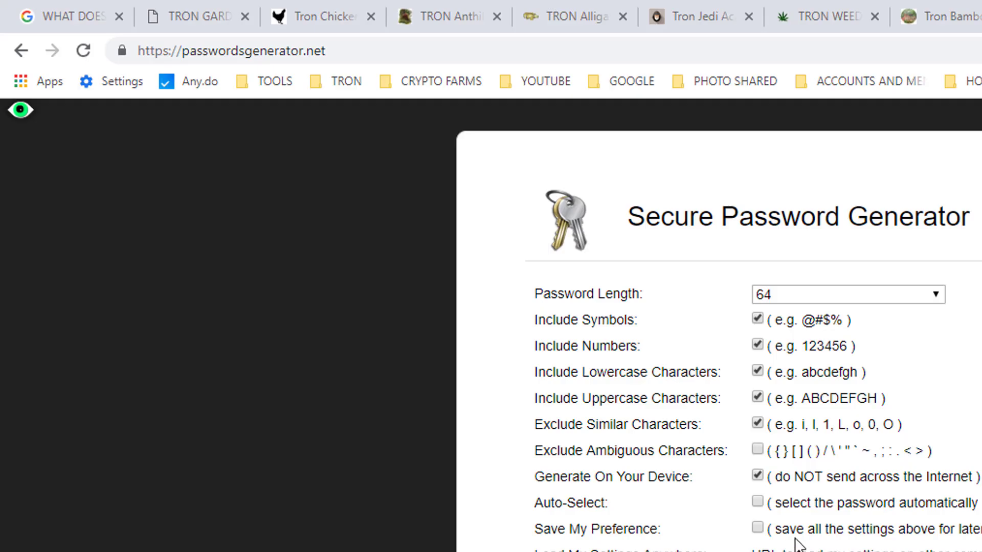
Copy the generated password and paste it into 7-Zip's prompt to extract the test copy
{"action": "right_click", "coordinate": [839, 294]}
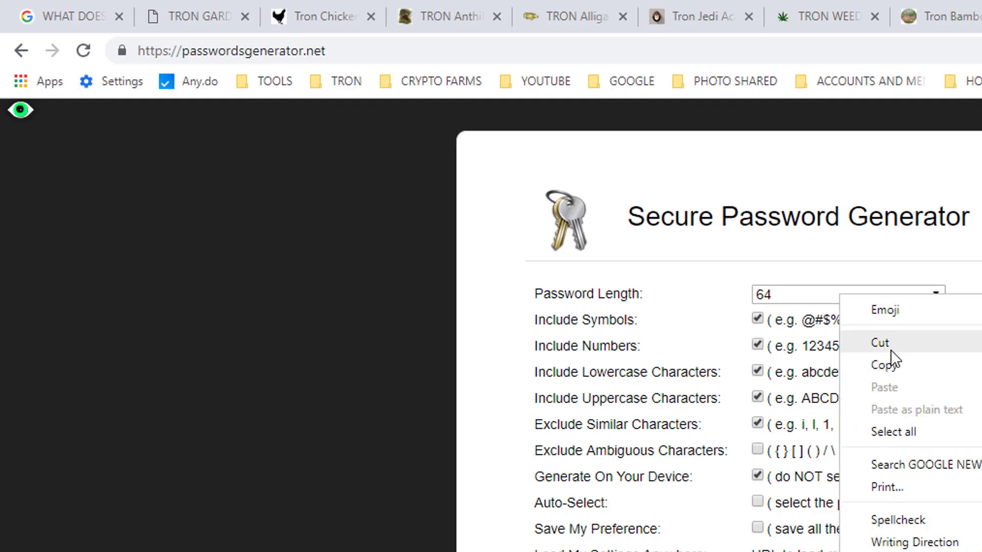
{"action": "left_click", "coordinate": [866, 364]}
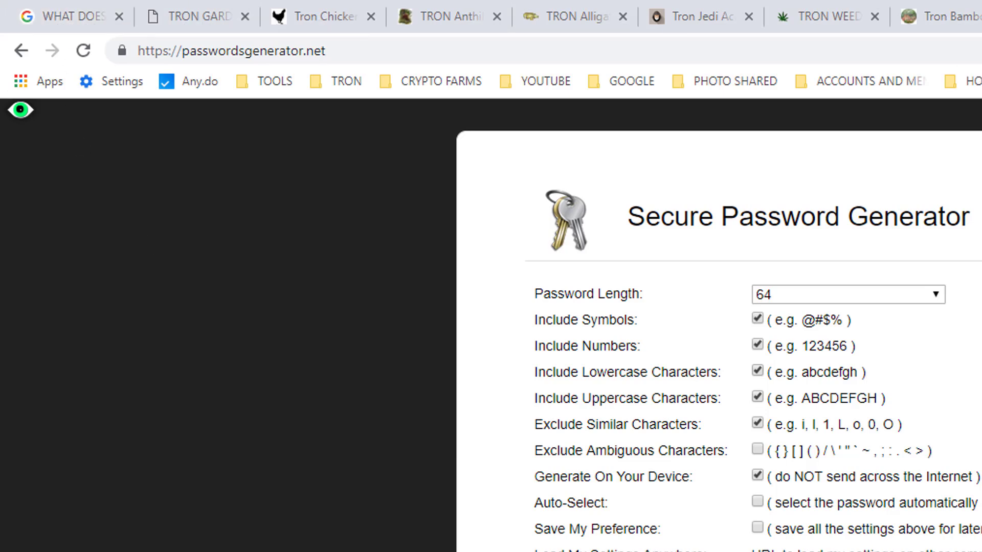
{"action": "key", "text": "alt+Tab"}
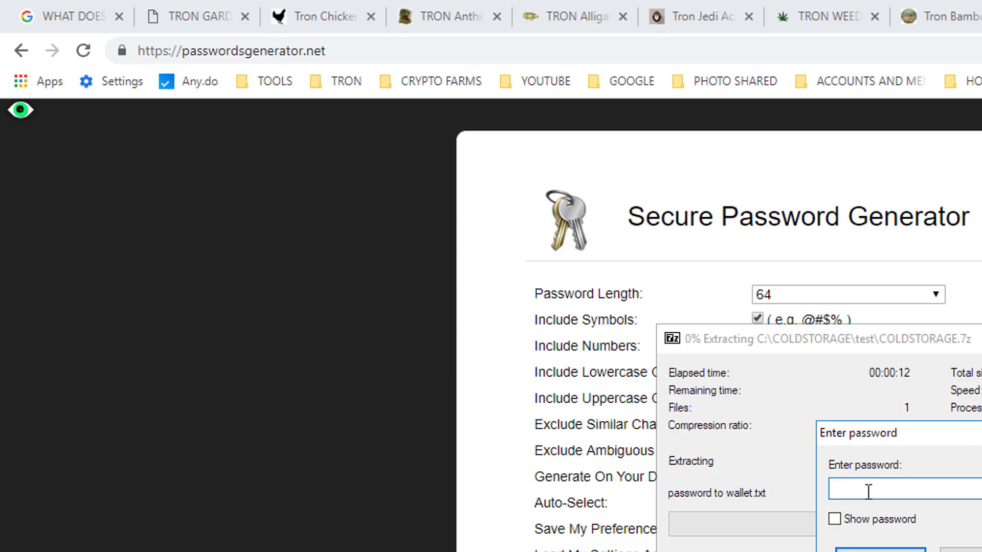
{"action": "key", "text": "ctrl+v"}
{"action": "left_click", "coordinate": [876, 549]}
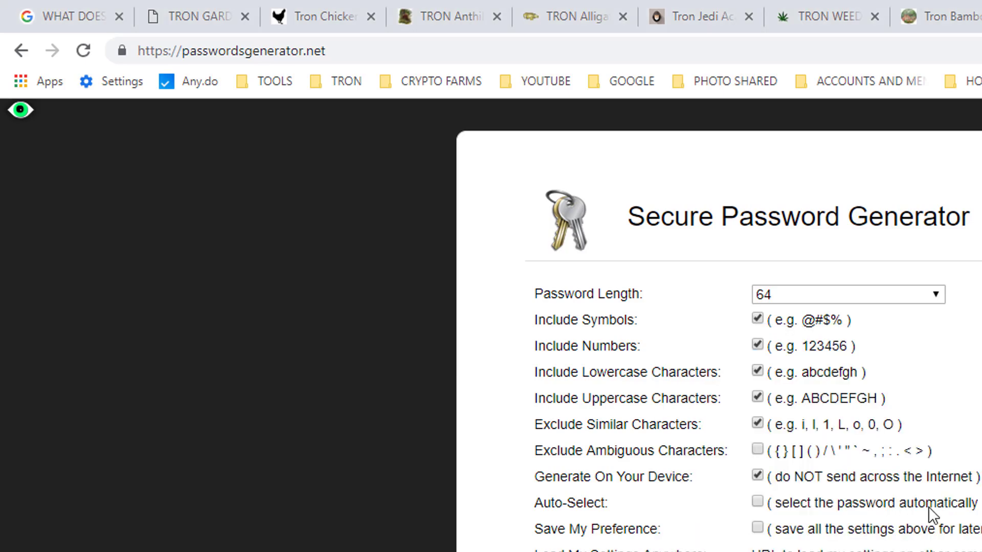
Delete the four extracted files from the test folder
{"action": "key", "text": "alt+Tab"}
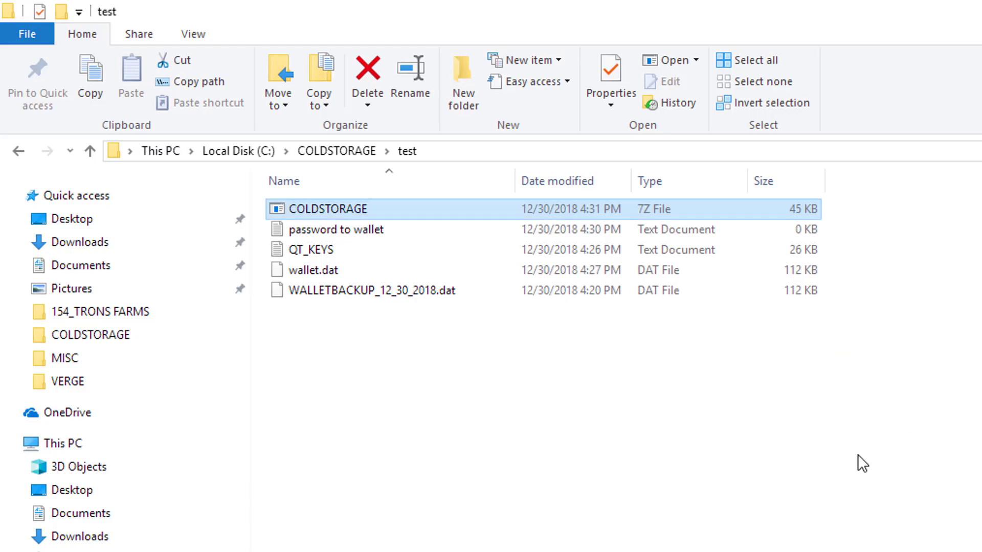
{"action": "left_click", "coordinate": [358, 468]}
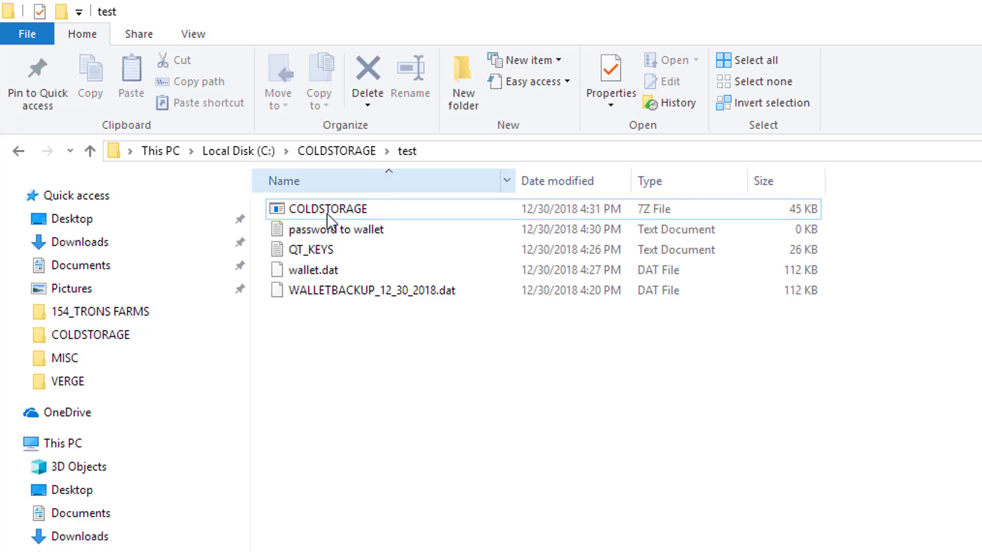
{"action": "left_click_drag", "start_coordinate": [411, 335], "coordinate": [306, 223]}
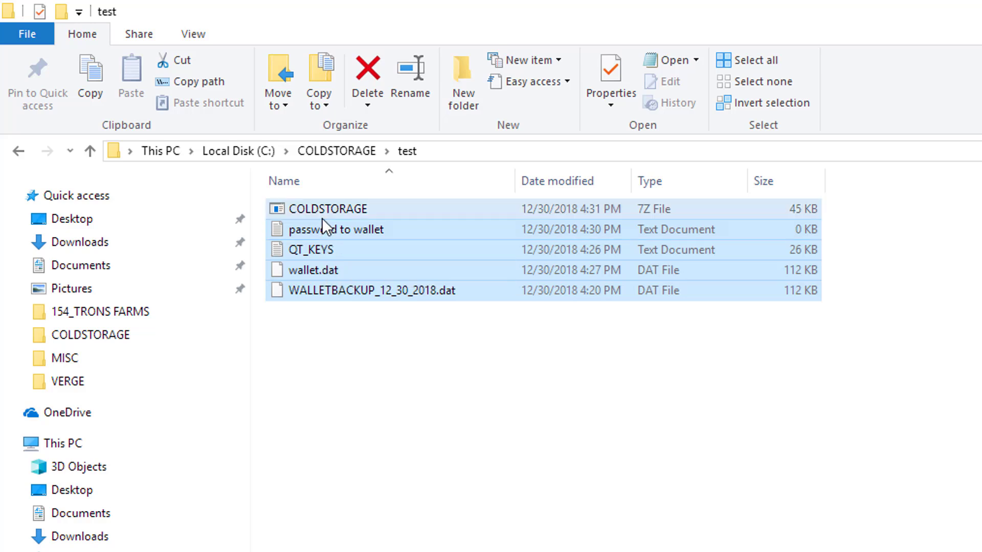
{"action": "right_click", "coordinate": [346, 254]}
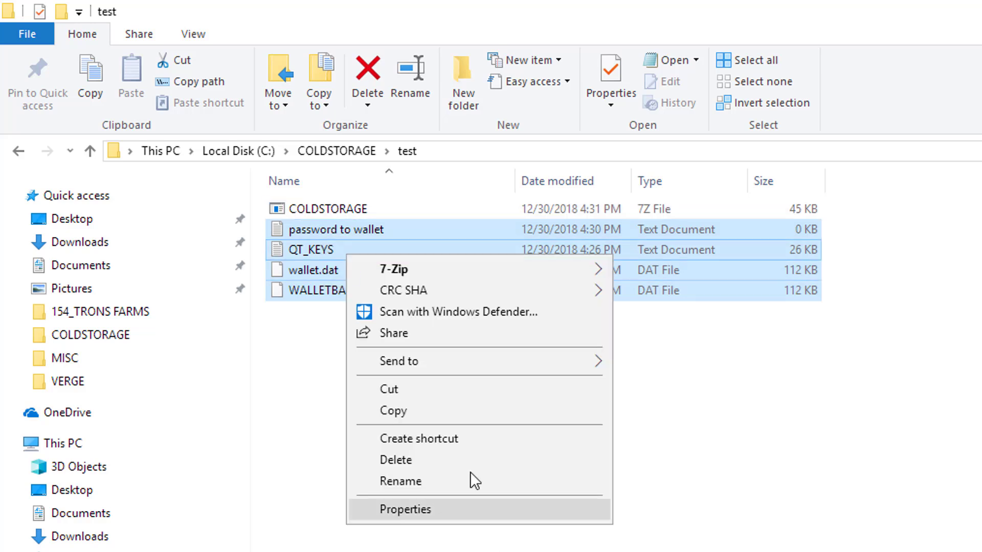
{"action": "left_click", "coordinate": [458, 459]}
Permanently delete the test folder from COLDSTORAGE
{"action": "left_click", "coordinate": [346, 151]}
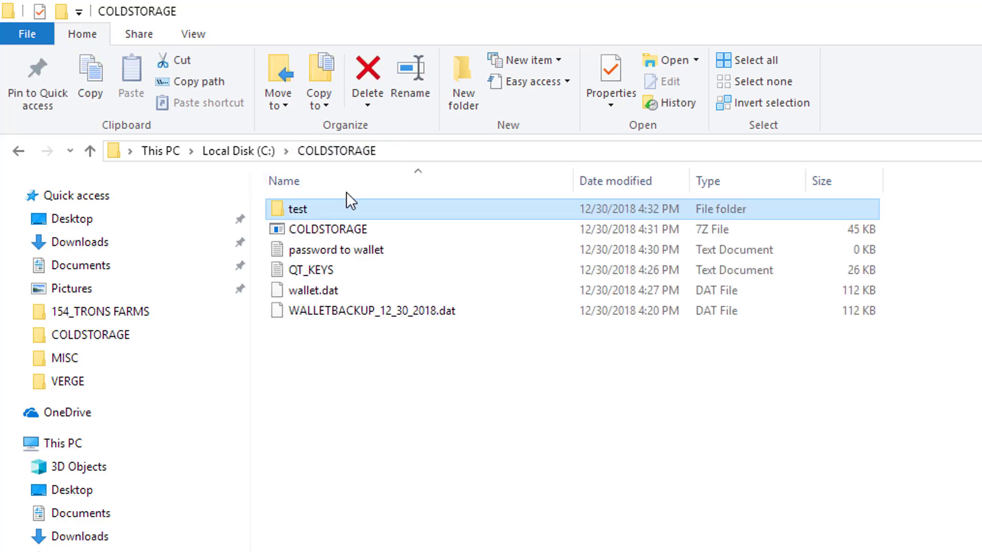
{"action": "key", "text": "shift+Delete"}
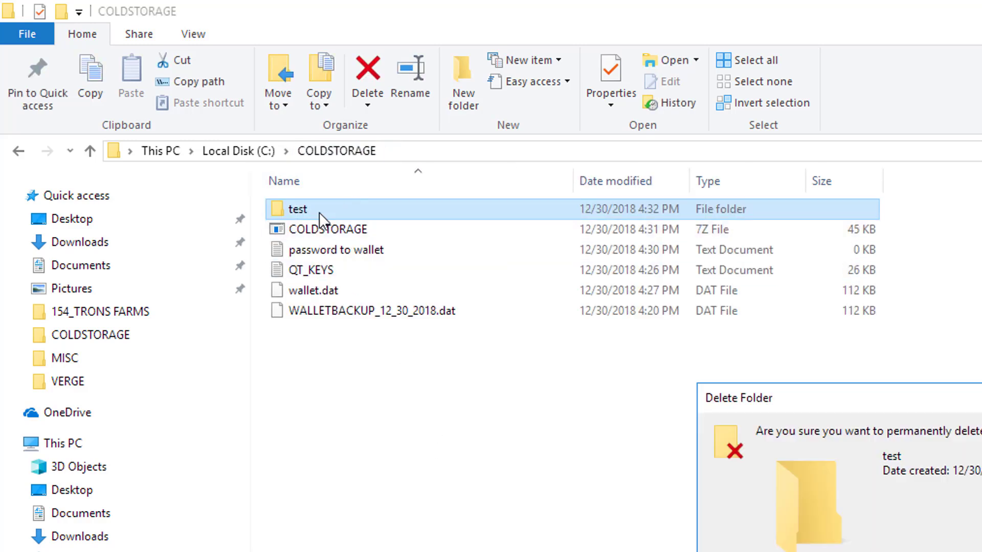
{"action": "key", "text": "Return"}
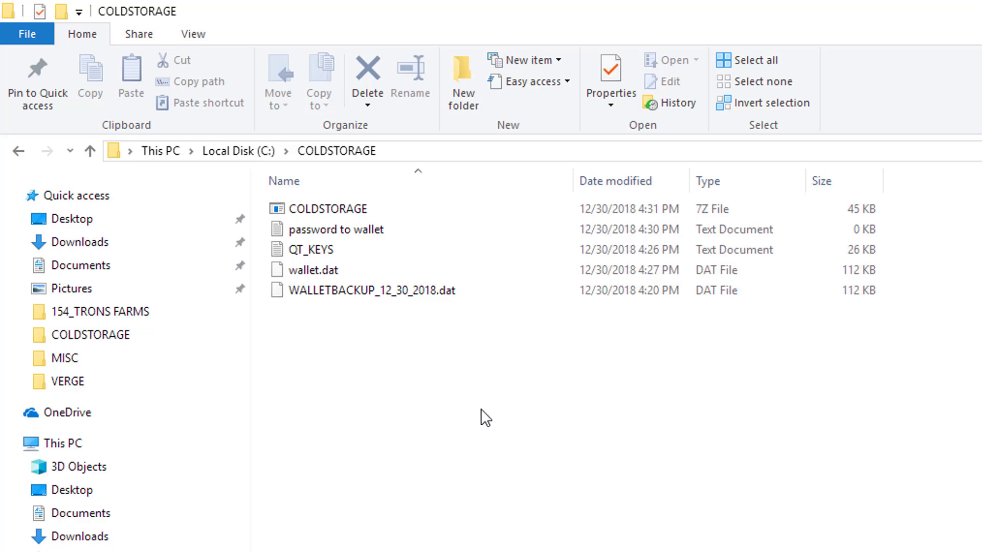
Permanently delete the four loose wallet files, leaving only COLDSTORAGE.7z
{"action": "left_click_drag", "start_coordinate": [393, 330], "coordinate": [331, 225]}
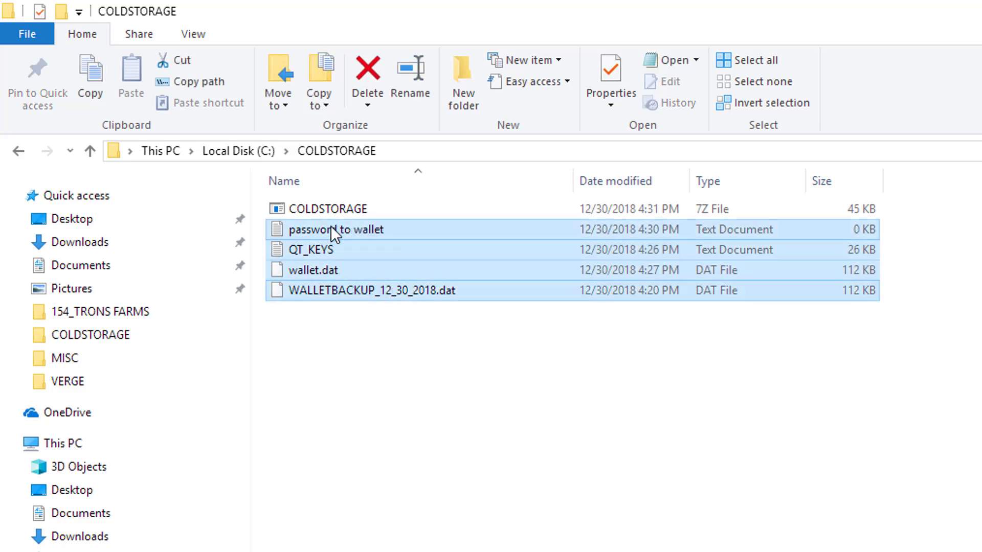
{"action": "left_click_drag", "start_coordinate": [360, 343], "coordinate": [323, 231]}
{"action": "key", "text": "shift+Delete"}
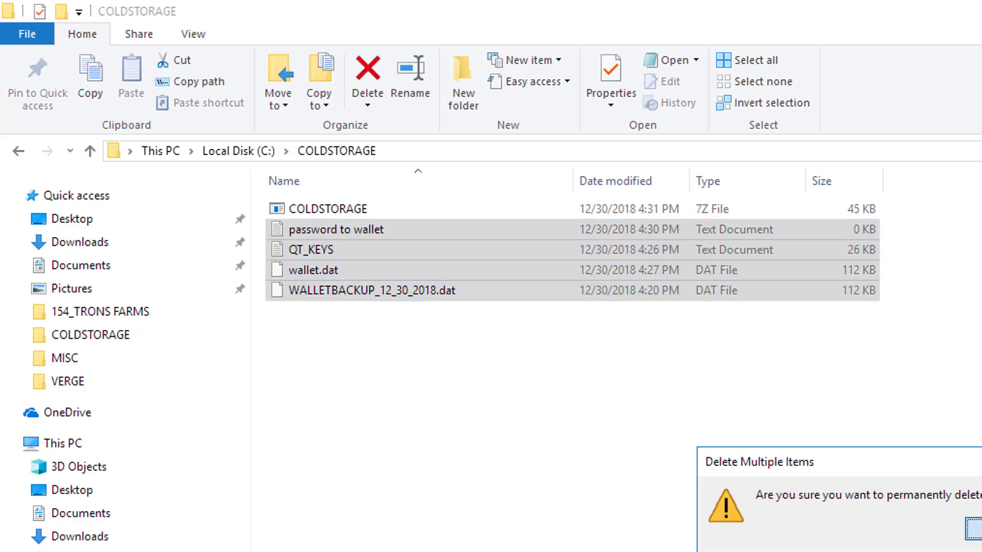
{"action": "key", "text": "Return"}
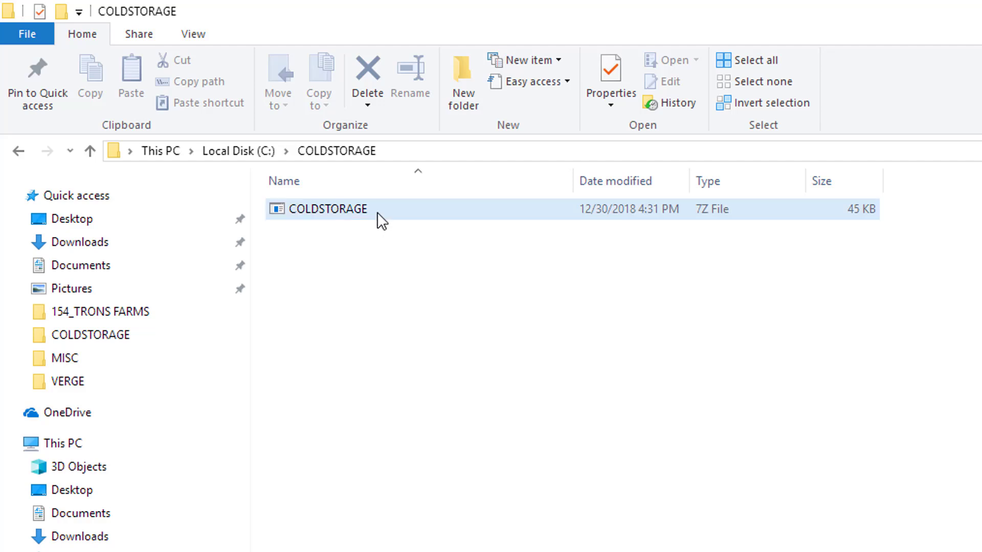
Rename the COLDSTORAGE.7z archive to 'DOGE COLD STORAGE 2018'
{"action": "right_click", "coordinate": [379, 211]}
{"action": "left_click", "coordinate": [315, 207]}
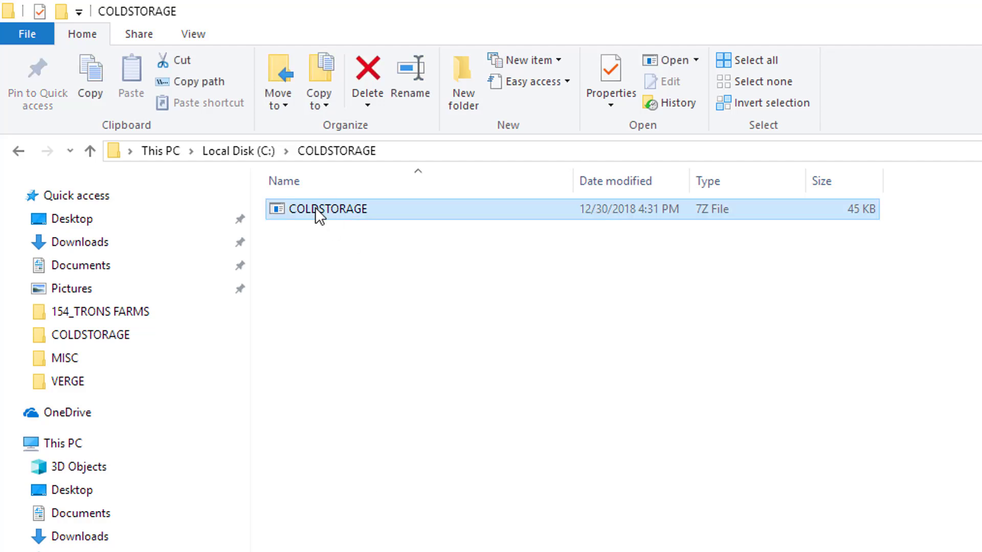
{"action": "right_click", "coordinate": [315, 207]}
{"action": "left_click", "coordinate": [394, 499]}
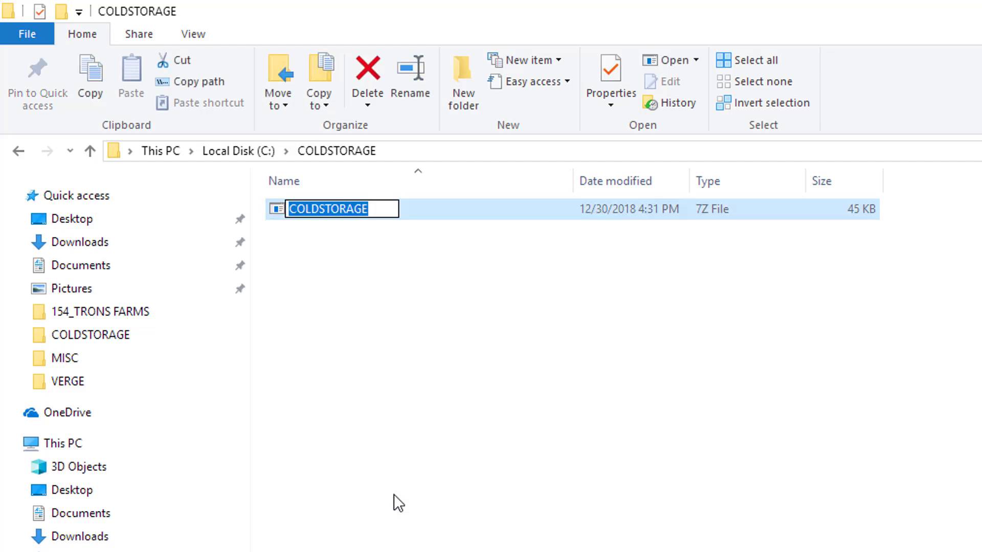
{"action": "type", "text": "doge"}
{"action": "key", "text": "BackSpace"}
{"action": "key", "text": "BackSpace"}
{"action": "key", "text": "BackSpace"}
{"action": "key", "text": "BackSpace"}
{"action": "type", "text": "DO"}
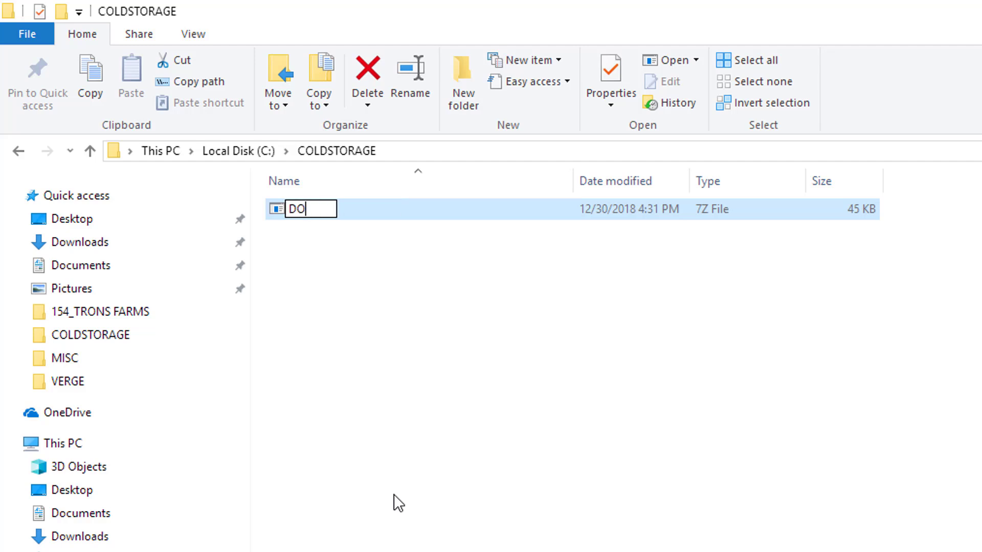
{"action": "type", "text": "GE COLD STORAG"}
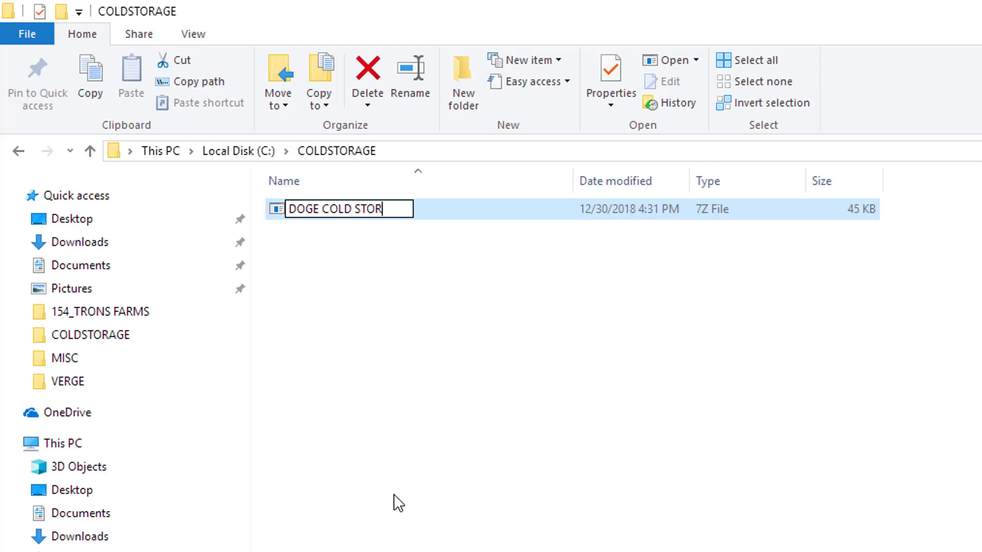
{"action": "type", "text": "E 2018"}
{"action": "key", "text": "Return"}
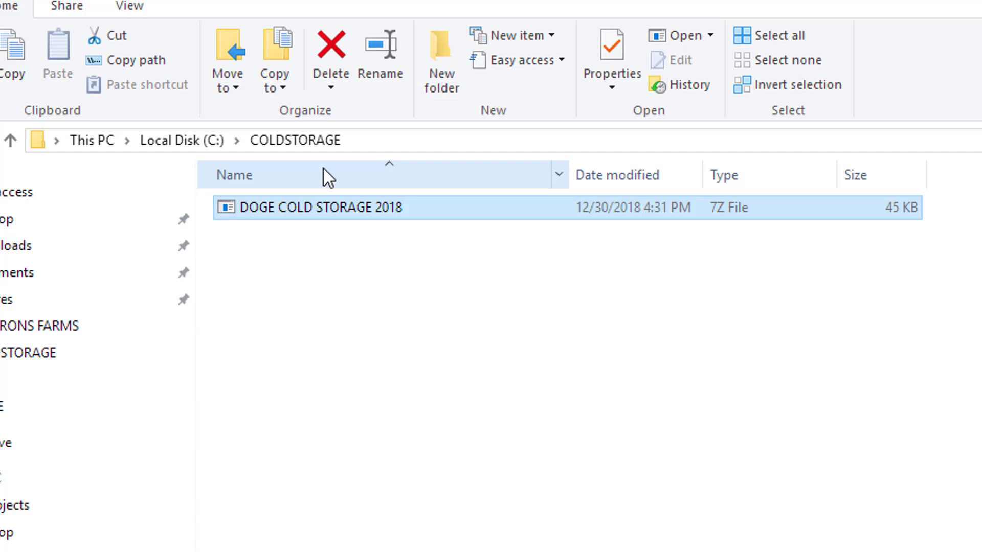
Extract DOGE COLD STORAGE 2018 in place using a deliberately wrong password
{"action": "left_click", "coordinate": [460, 432]}
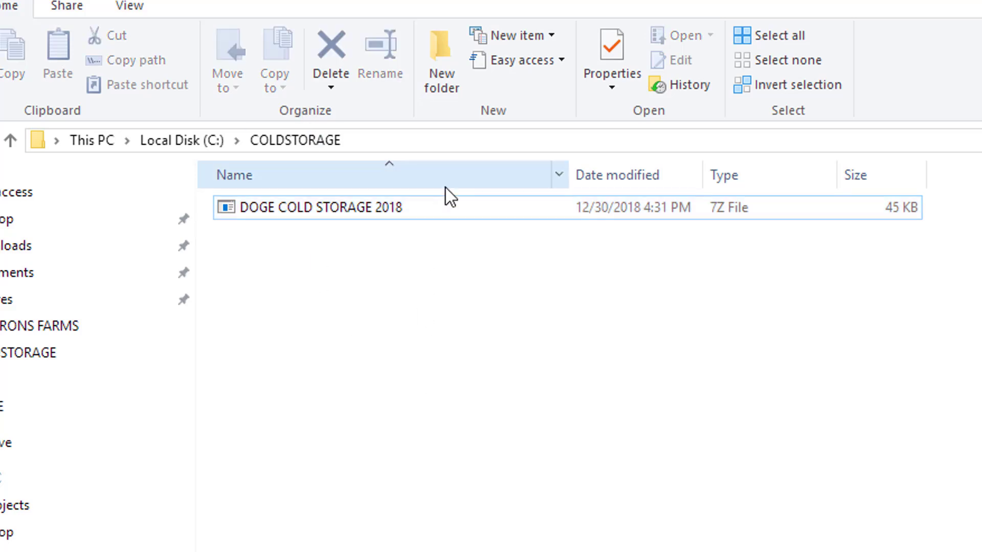
{"action": "left_click", "coordinate": [394, 210]}
{"action": "right_click", "coordinate": [393, 206]}
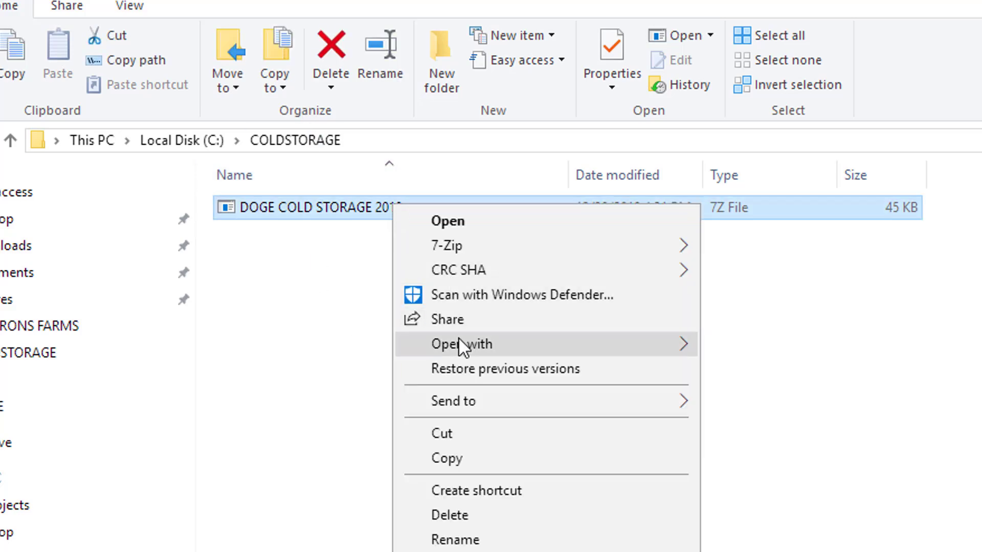
{"action": "mouse_move", "coordinate": [443, 247]}
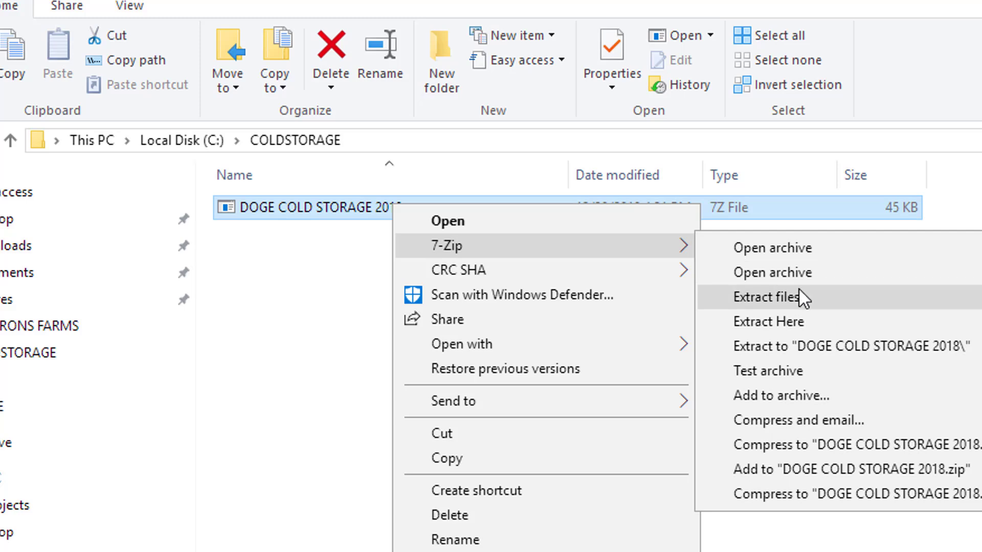
{"action": "left_click", "coordinate": [800, 321]}
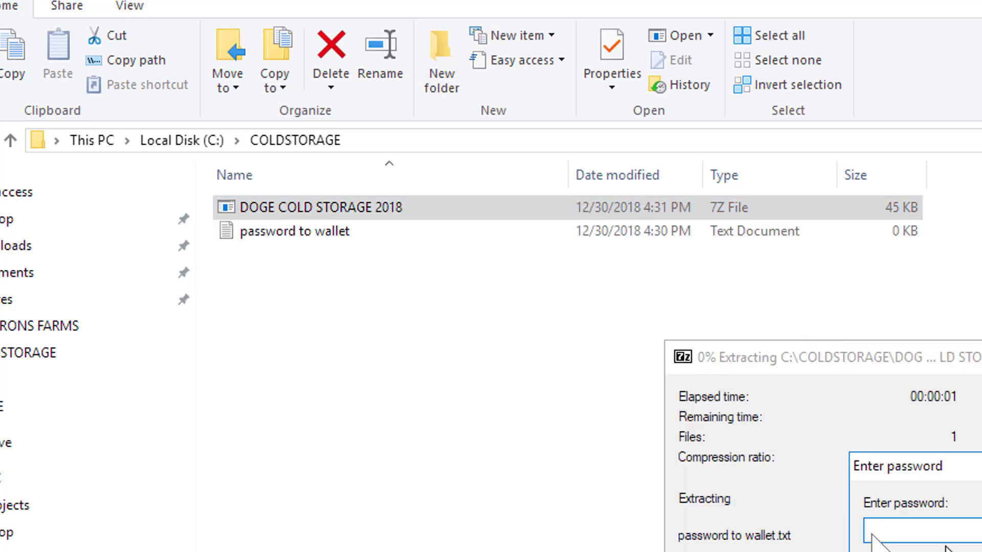
{"action": "type", "text": "**********"}
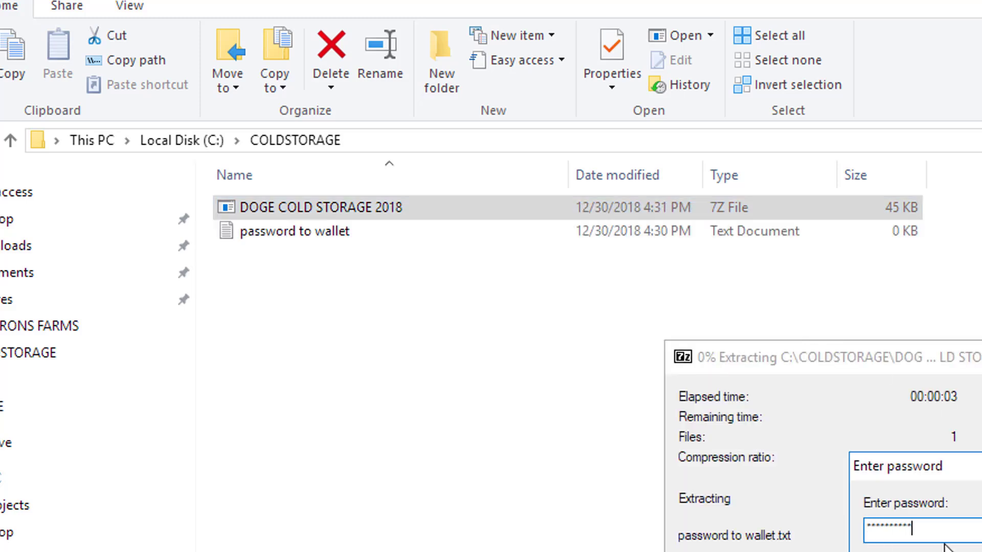
{"action": "key", "text": "Return"}
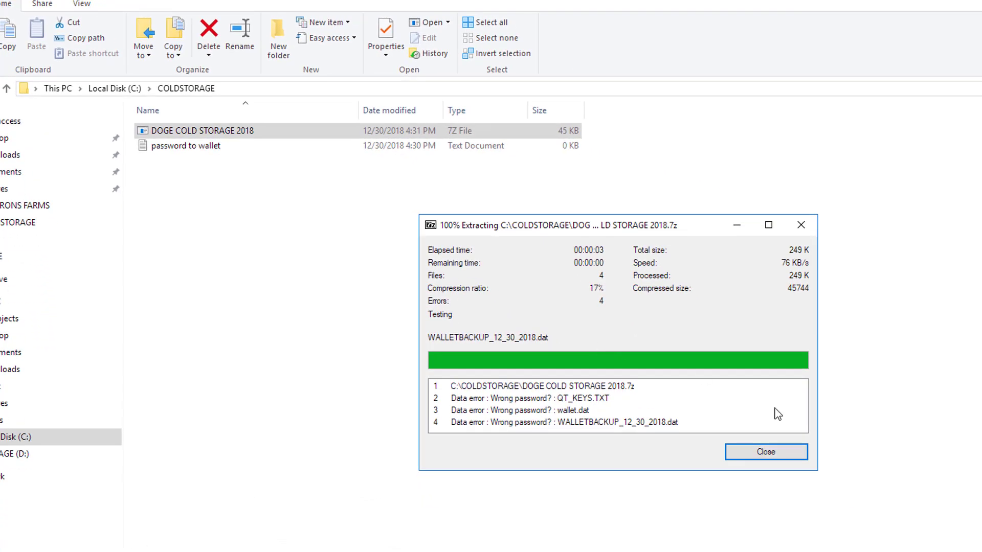
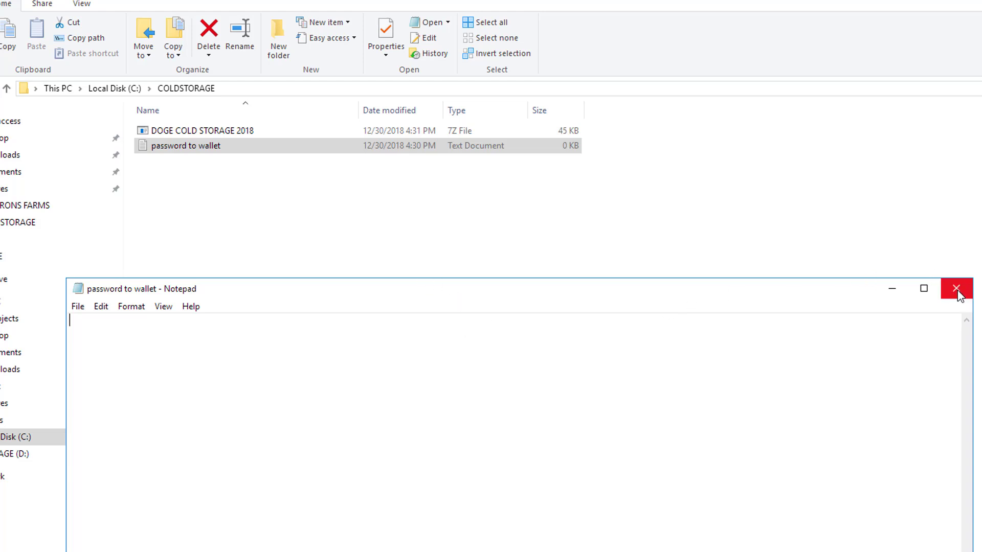
Close the empty password note and delete the 'password to wallet' file, keeping only the DOGE COLD STORAGE 2018 archive
{"action": "left_click", "coordinate": [956, 289]}
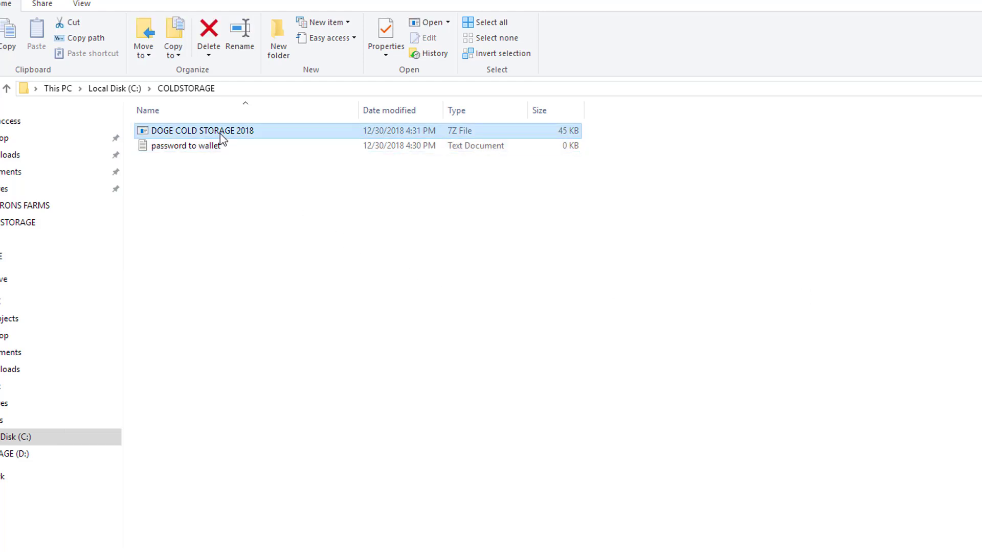
{"action": "right_click", "coordinate": [211, 151]}
{"action": "left_click", "coordinate": [265, 377]}
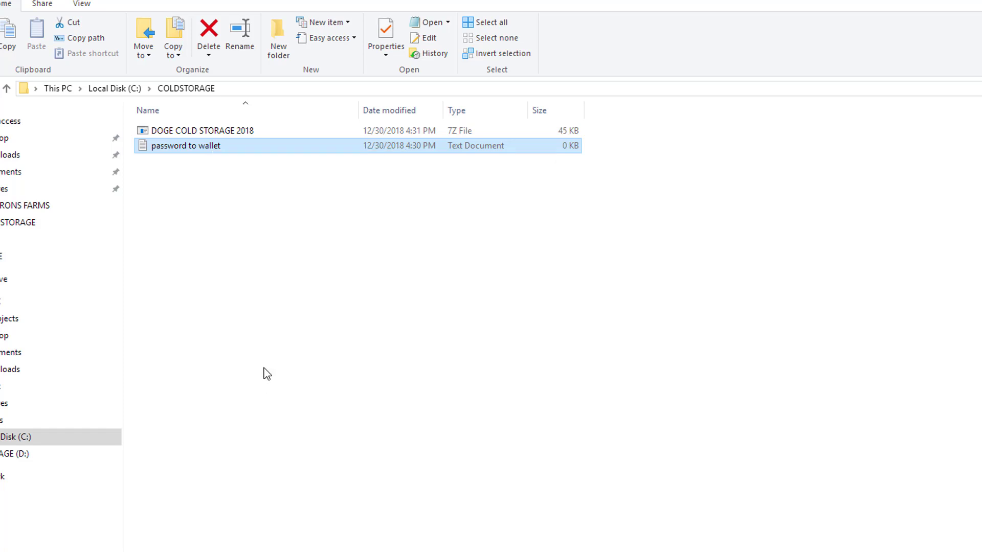
{"action": "left_click", "coordinate": [251, 133]}
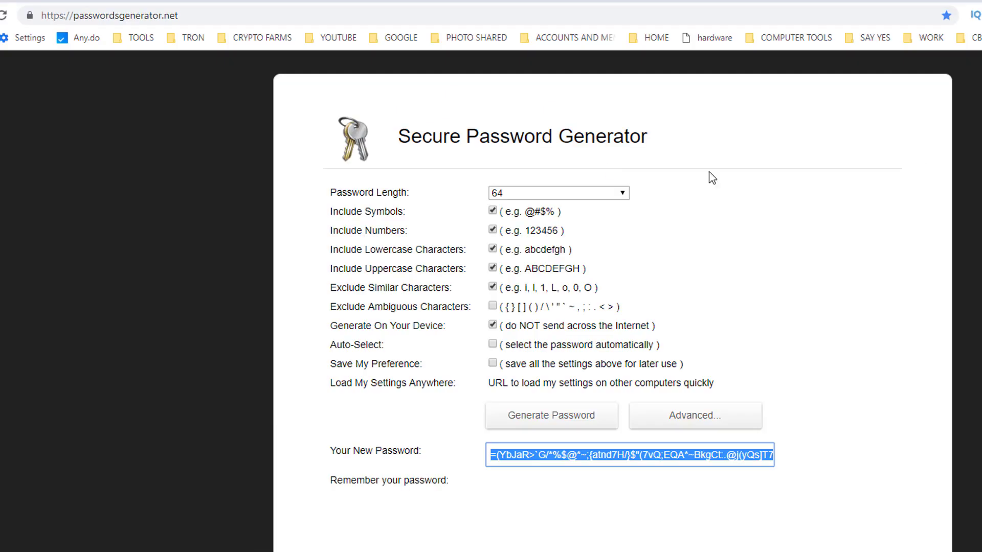
{"action": "left_click", "coordinate": [160, 15]}
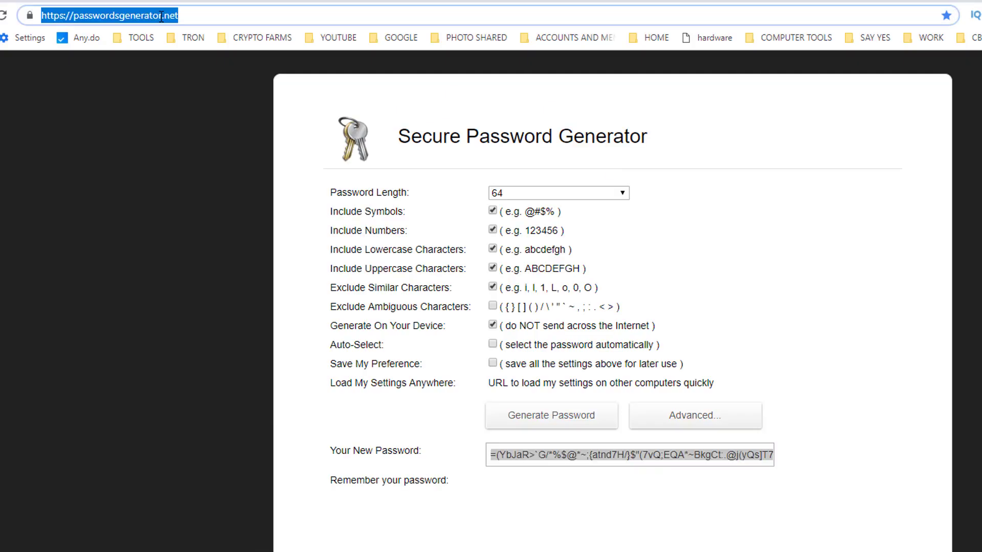
{"action": "key", "text": "BackSpace"}
{"action": "type", "text": "www.google.com"}
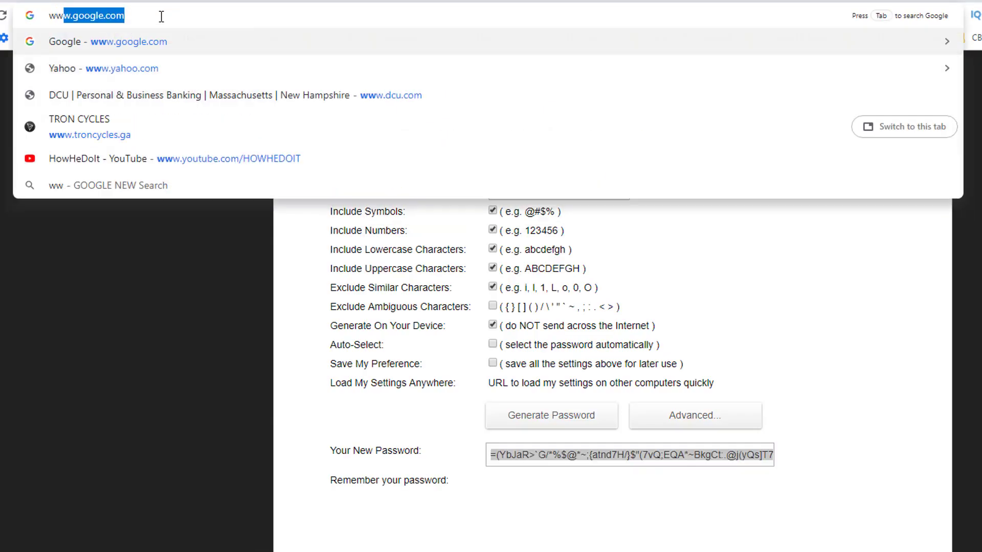
{"action": "key", "text": "Return"}
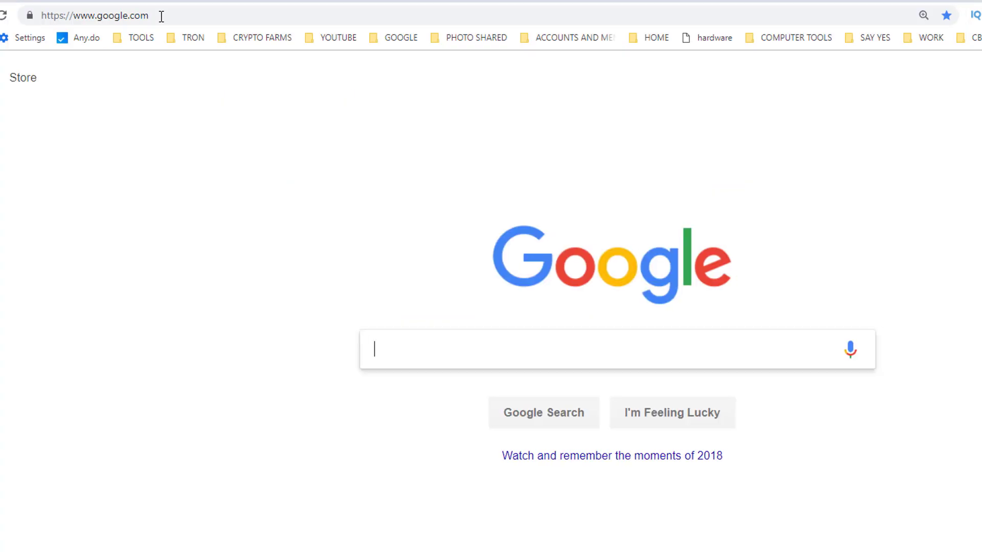
{"action": "type", "text": "dogecoin github"}
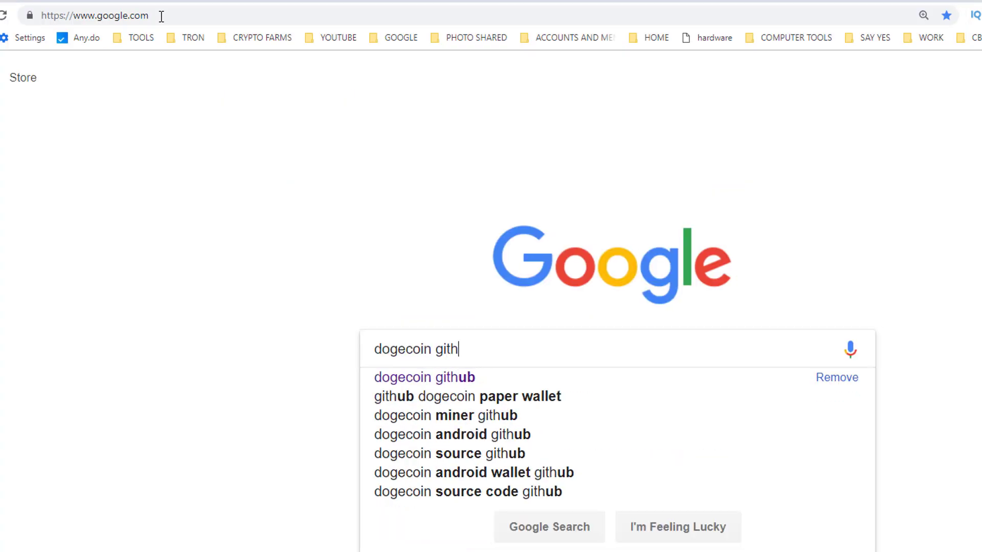
{"action": "key", "text": "Return"}
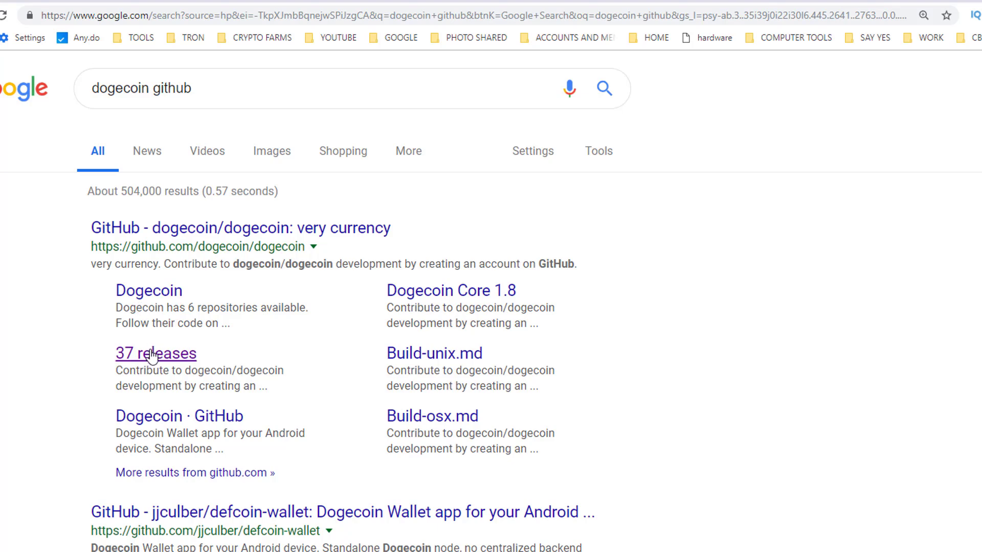
Download dogecoin-1.14.2-win64.zip from the dogecoin releases page and save it into COLDSTORAGE
{"action": "left_click", "coordinate": [155, 355]}
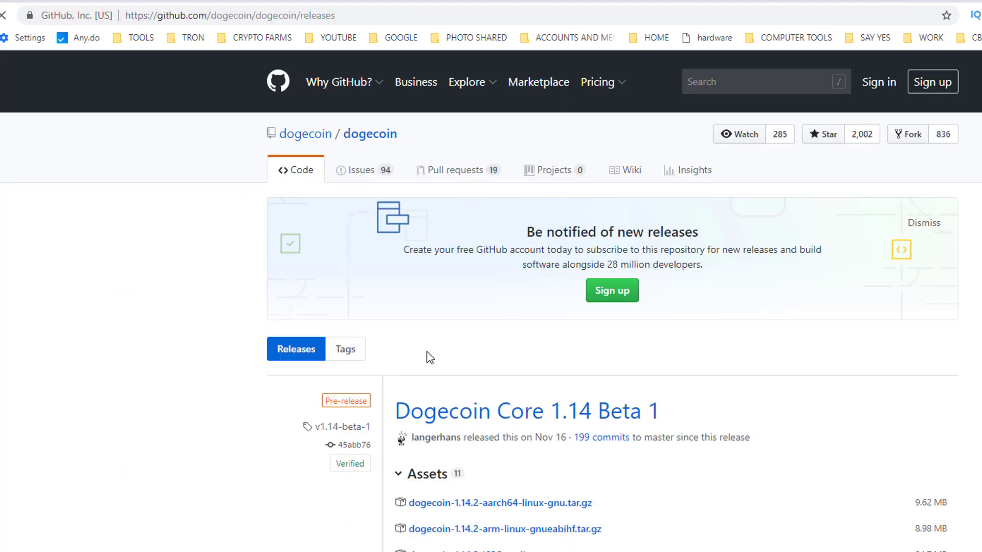
{"action": "scroll", "coordinate": [662, 478], "scroll_direction": "down", "scroll_amount": 5}
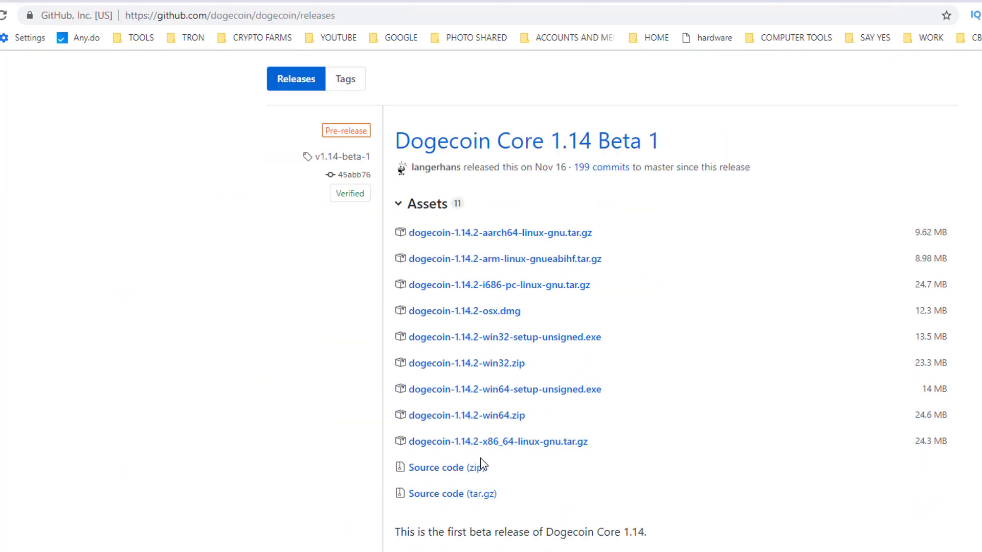
{"action": "left_click", "coordinate": [483, 422]}
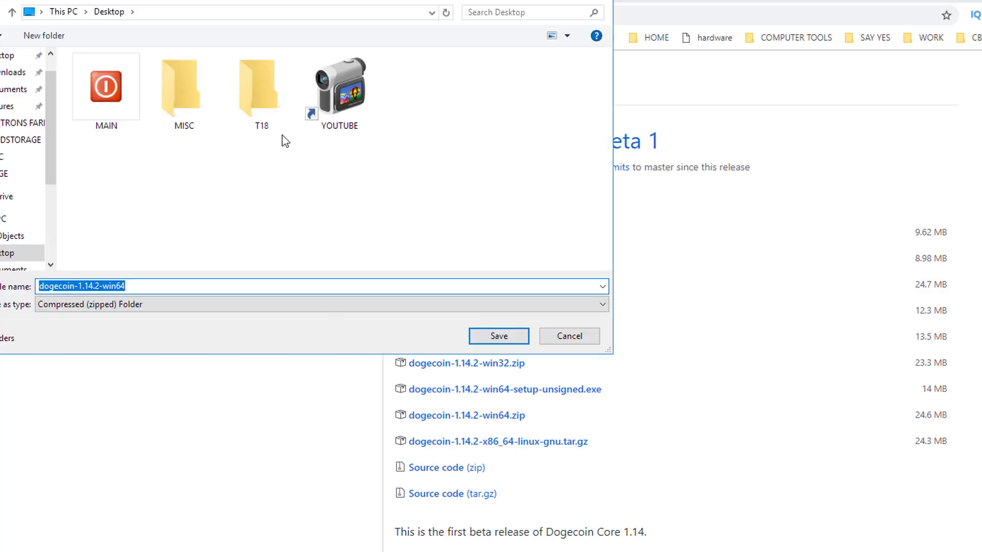
{"action": "left_click", "coordinate": [8, 252]}
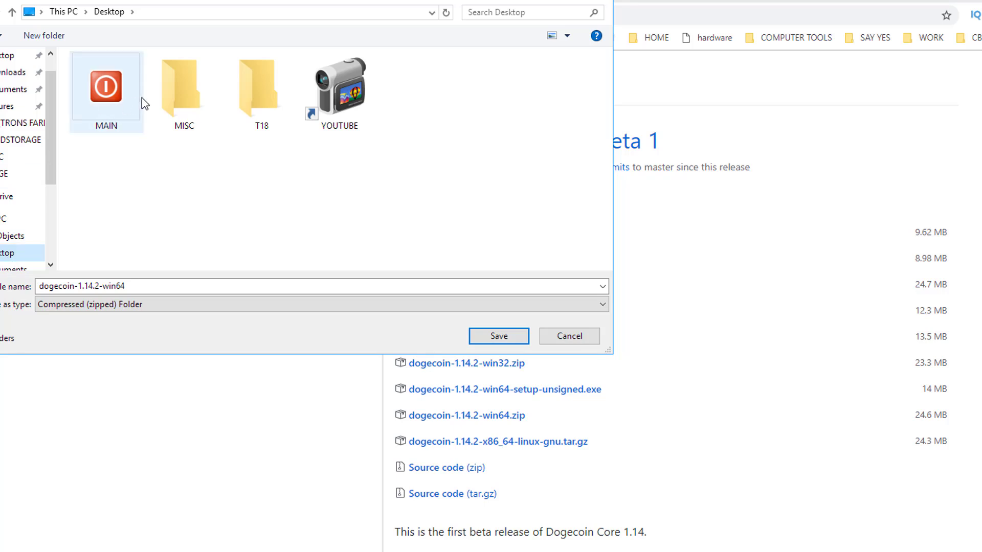
{"action": "left_click", "coordinate": [18, 124]}
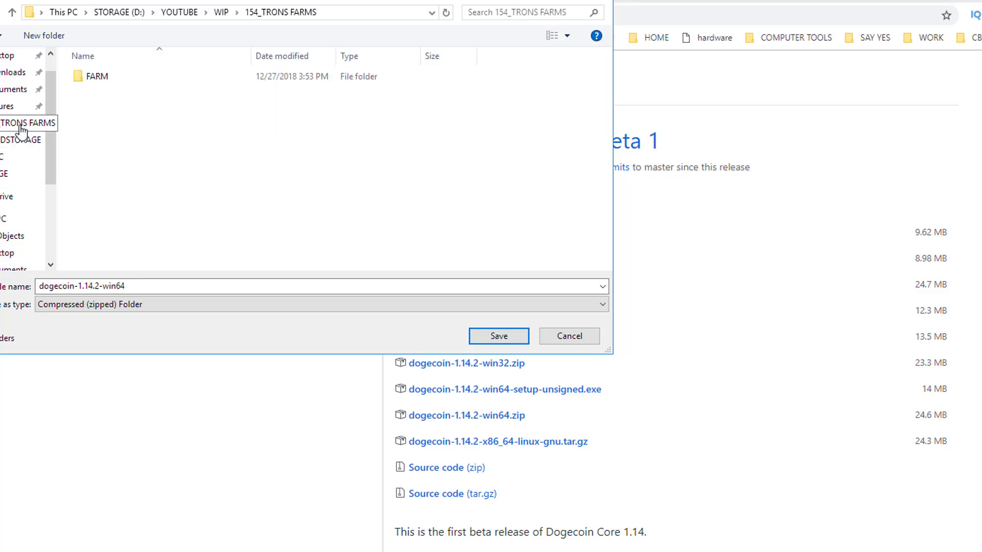
{"action": "left_click", "coordinate": [17, 140]}
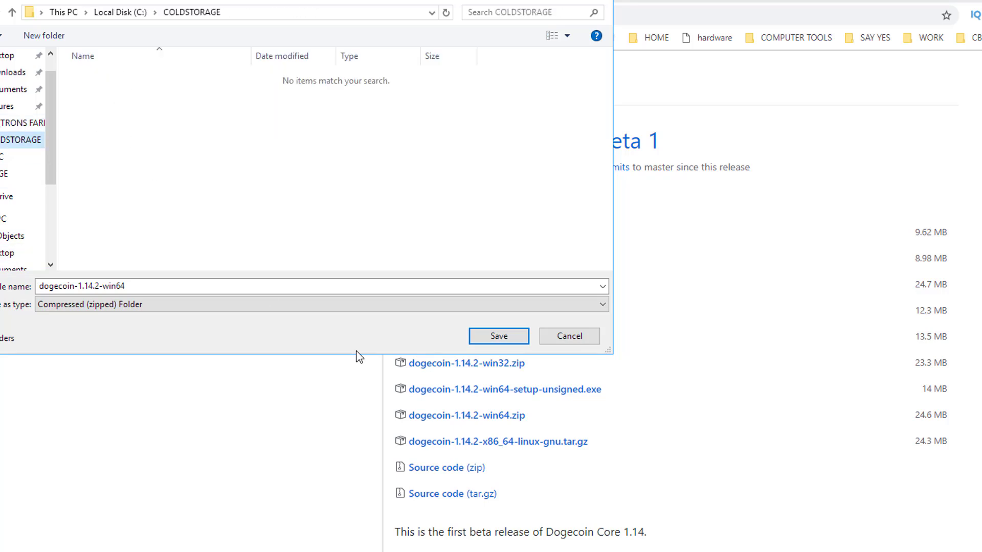
{"action": "left_click", "coordinate": [499, 336]}
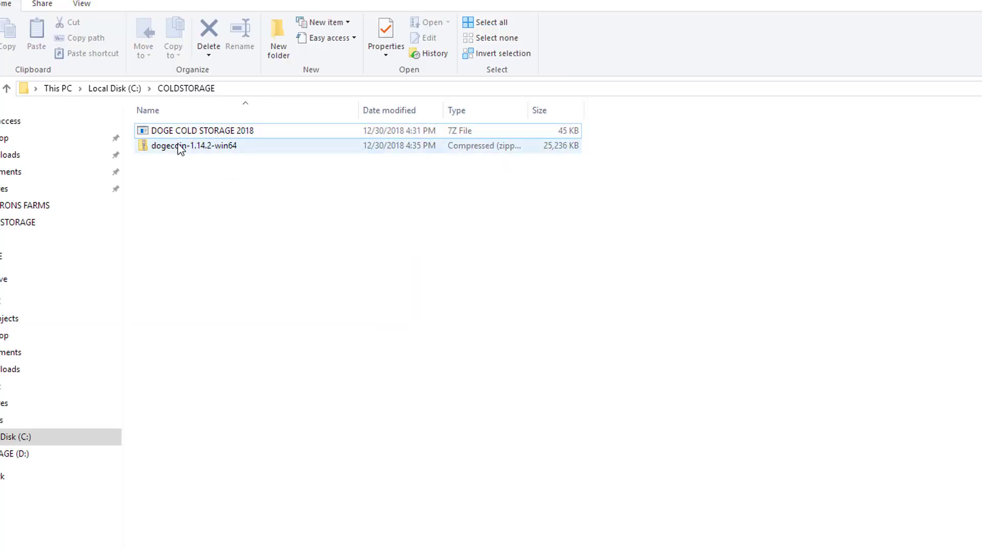
Permanently empty the Recycle Bin from the desktop
{"action": "left_click", "coordinate": [180, 146]}
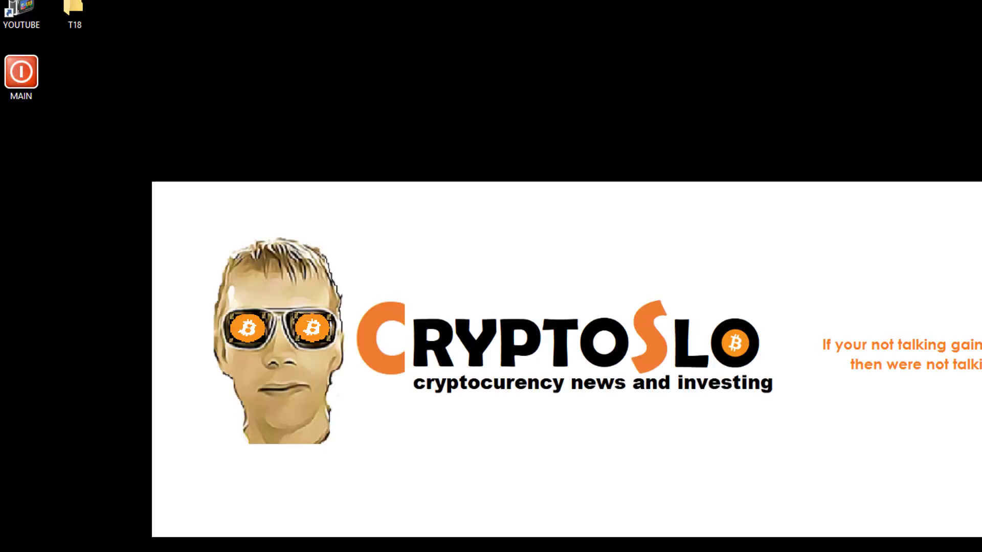
{"action": "right_click", "coordinate": [1, 1]}
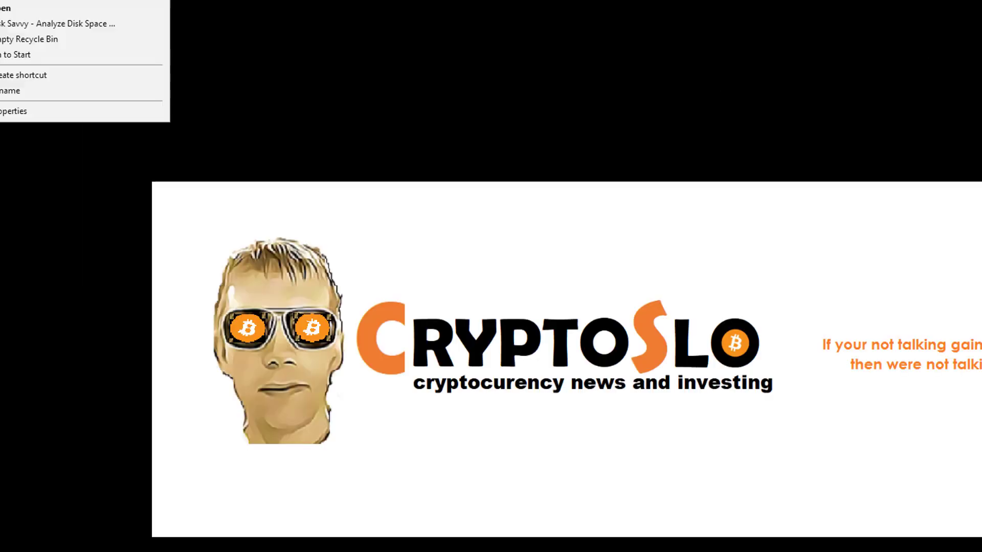
{"action": "left_click", "coordinate": [4, 43]}
{"action": "left_click", "coordinate": [660, 364]}
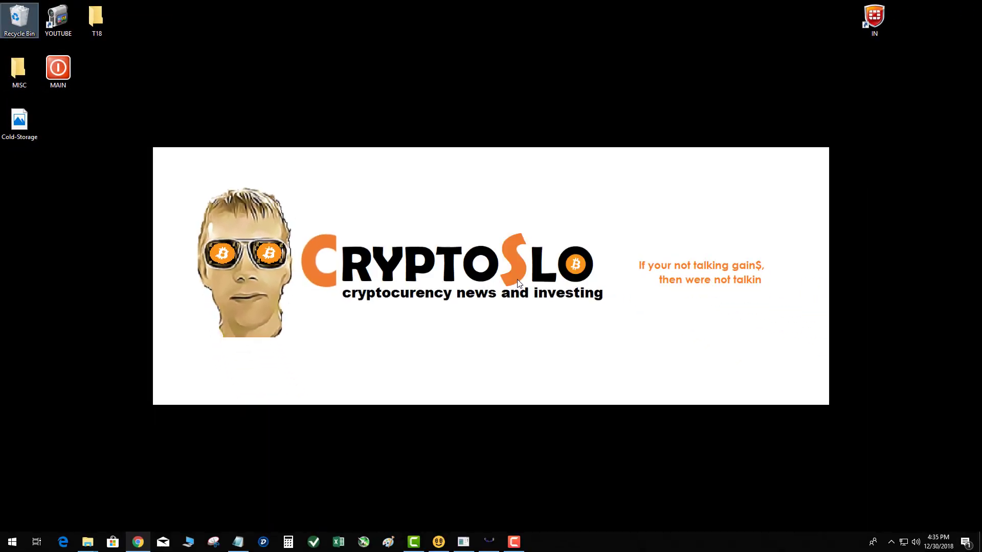
{"action": "left_click", "coordinate": [343, 88]}
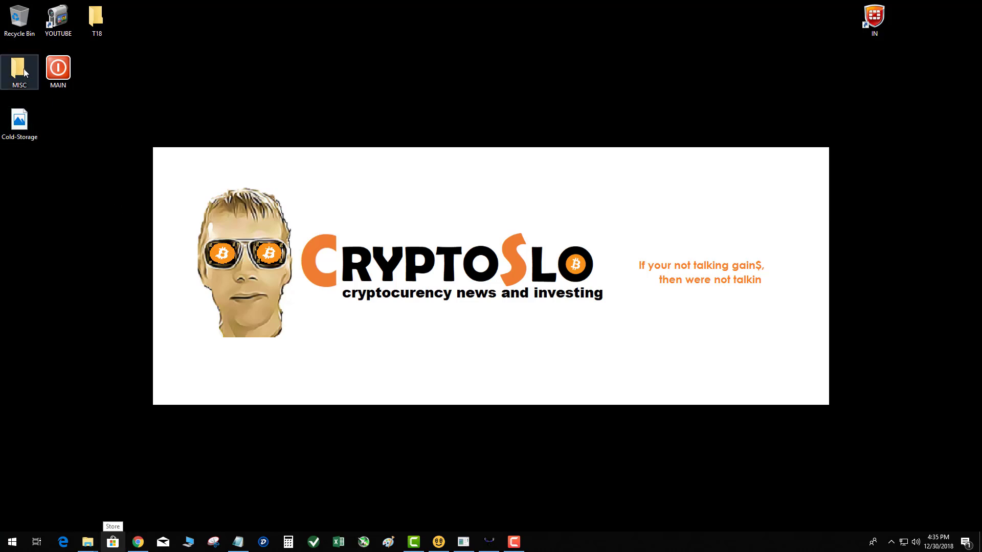
Narrow the Name column in COLDSTORAGE, then return to the dogecoin releases page
{"action": "mouse_move", "coordinate": [96, 550]}
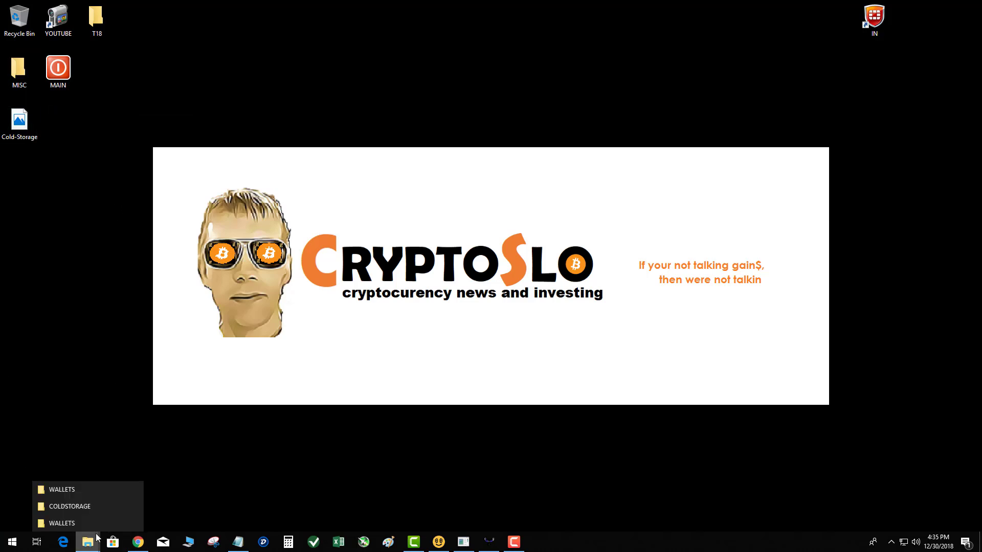
{"action": "left_click", "coordinate": [69, 509]}
{"action": "left_click", "coordinate": [259, 302]}
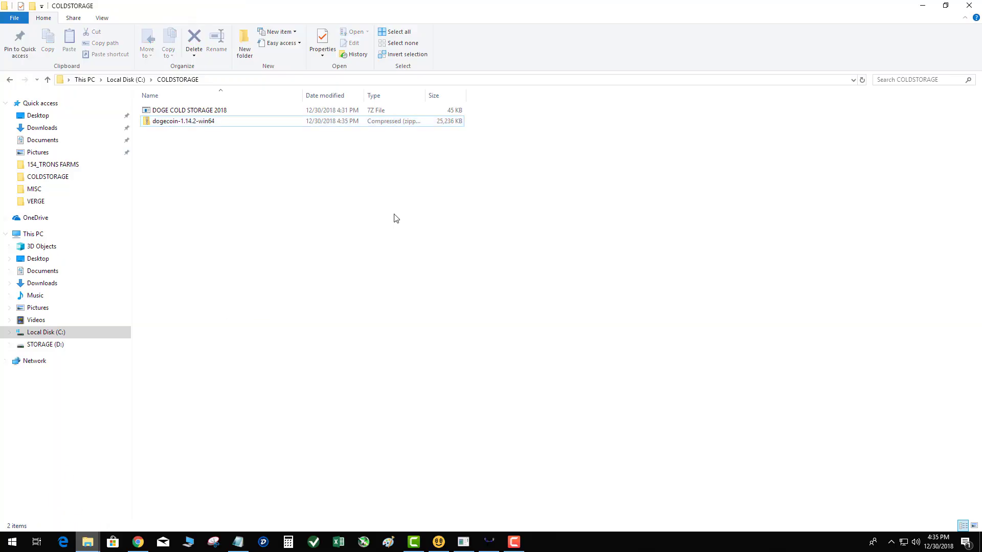
{"action": "left_click_drag", "start_coordinate": [304, 95], "coordinate": [264, 93]}
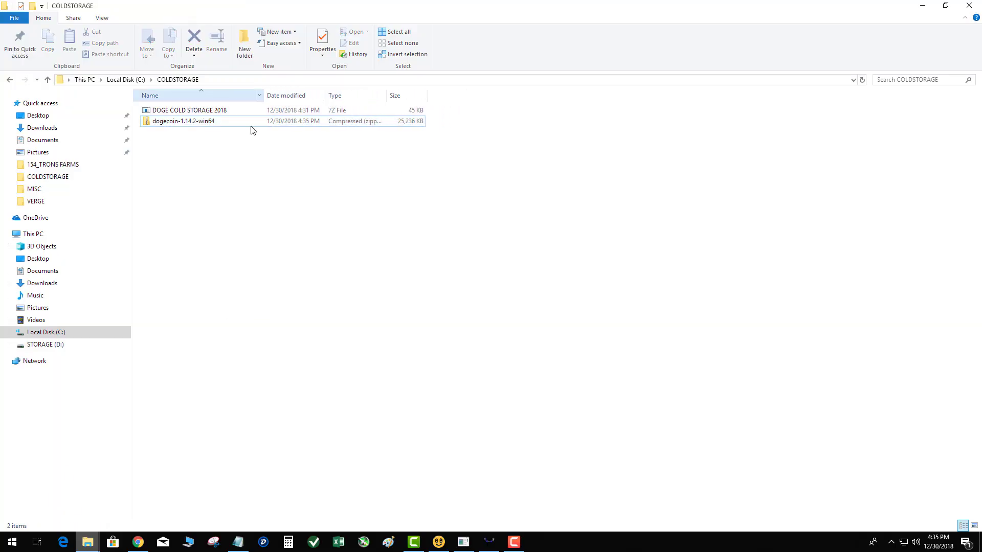
{"action": "left_click", "coordinate": [137, 550]}
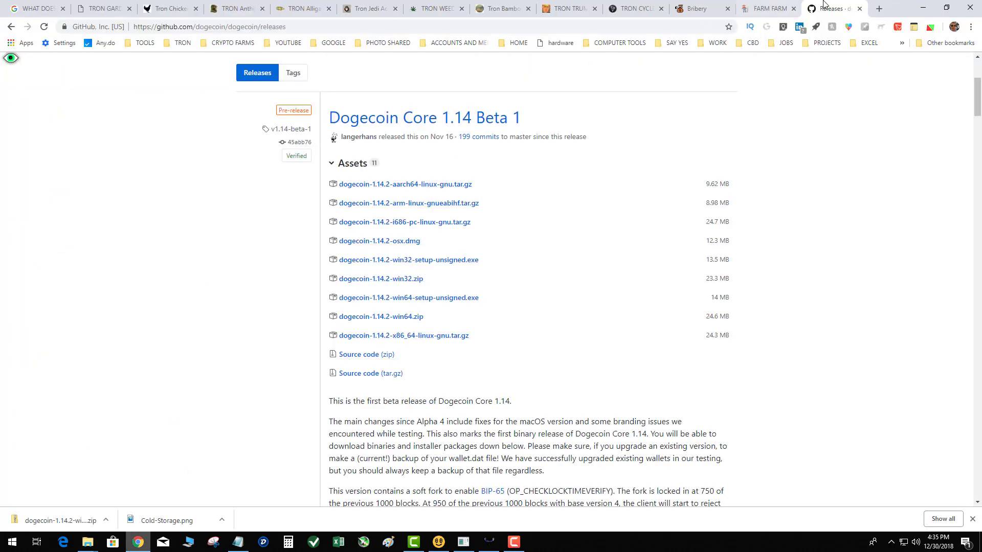
{"action": "left_click", "coordinate": [880, 8]}
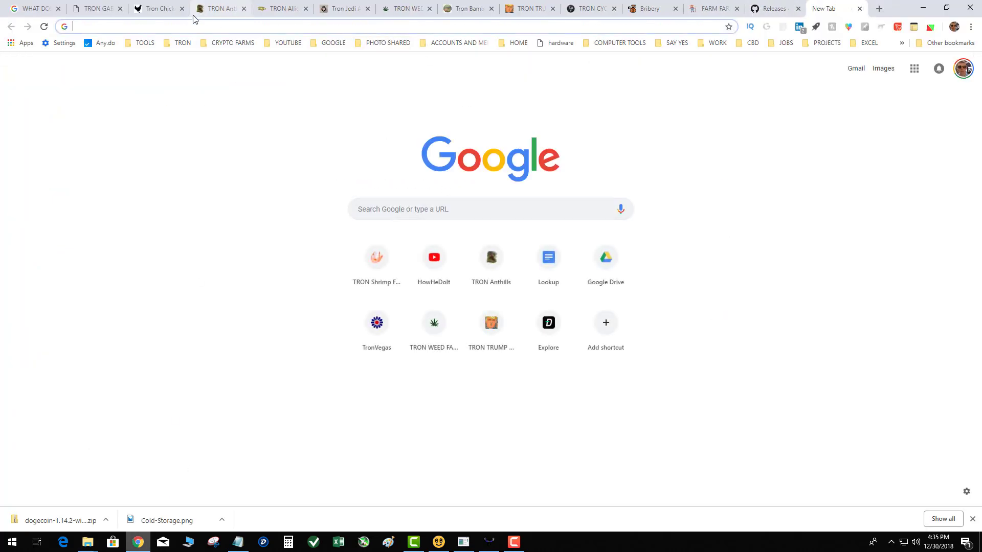
{"action": "type", "text": "www.amazon"}
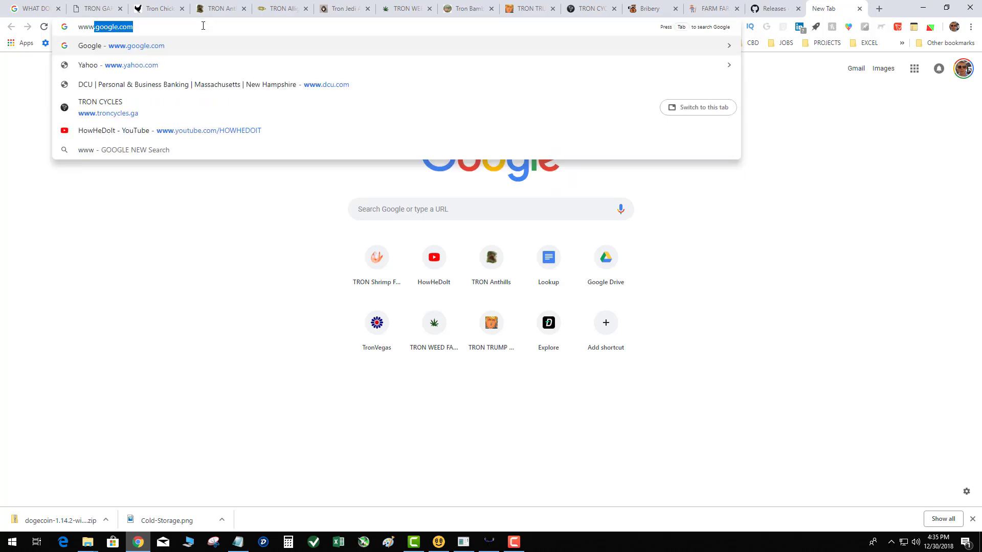
{"action": "type", "text": ".com"}
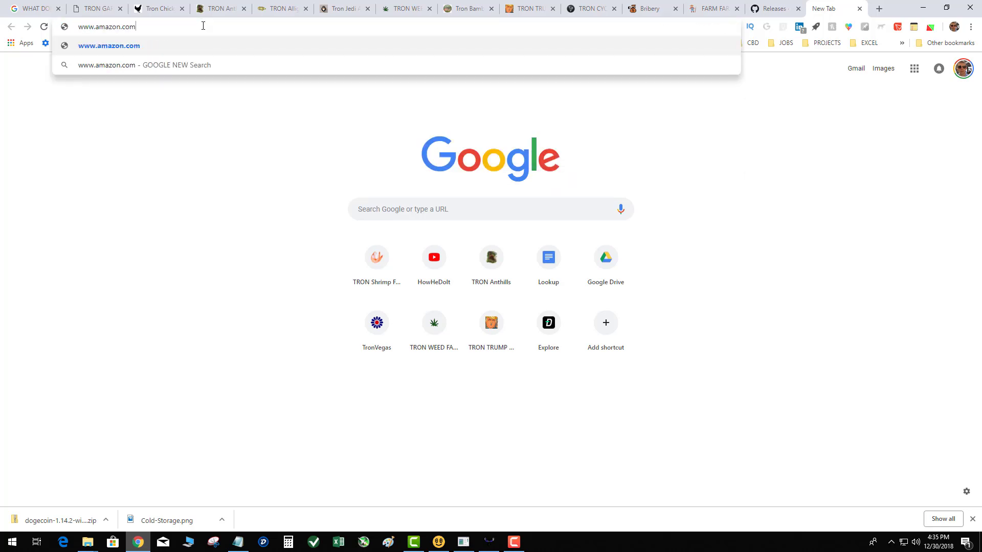
{"action": "key", "text": "Return"}
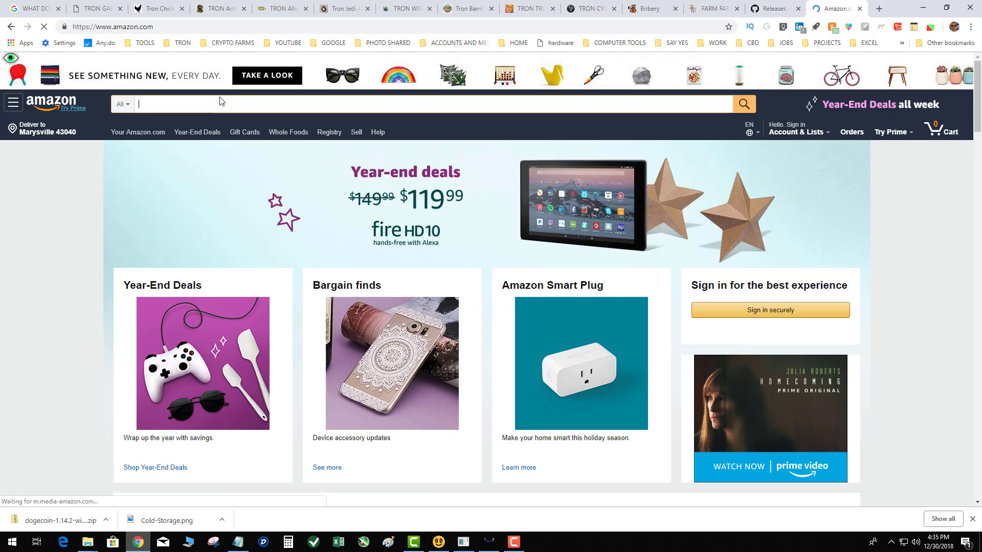
{"action": "type", "text": "encryptoed "}
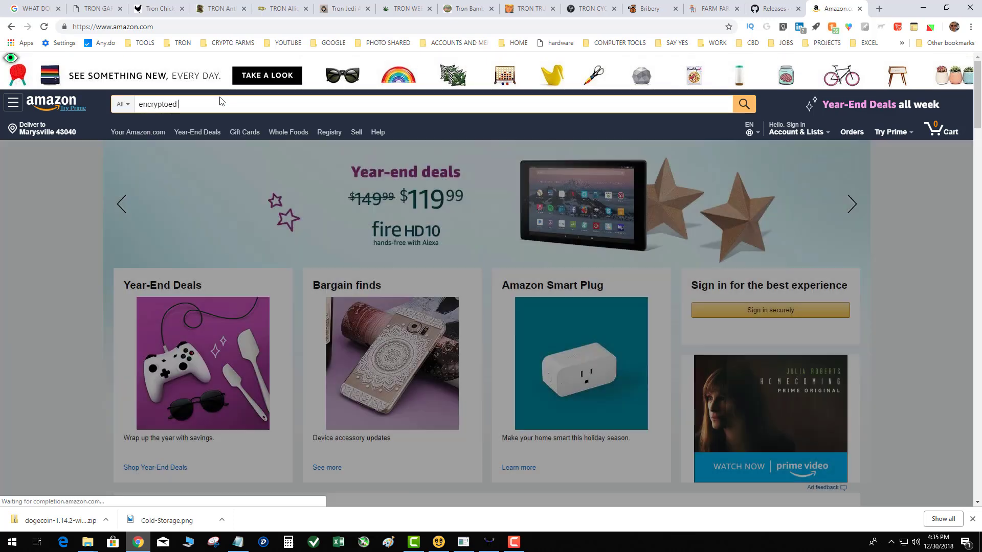
{"action": "type", "text": "thumb drive"}
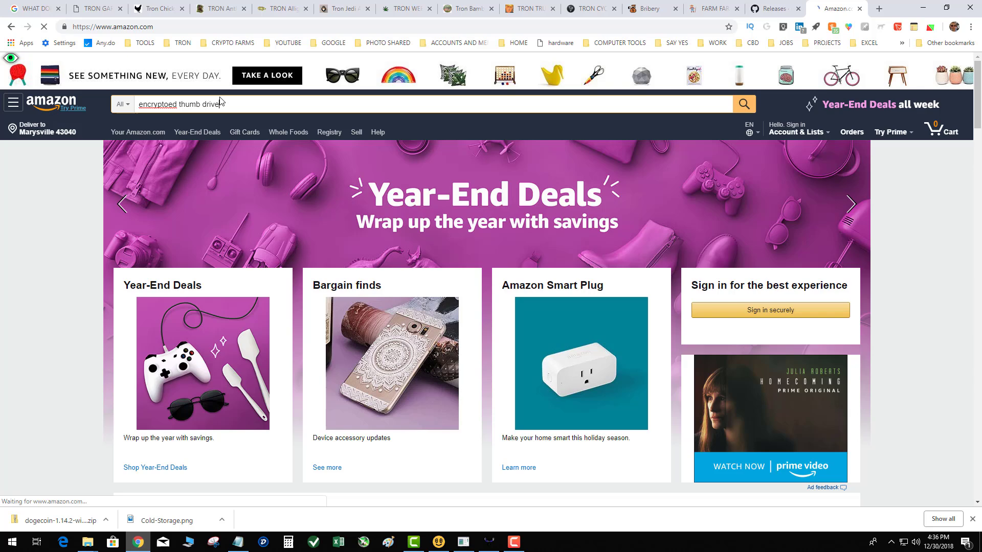
{"action": "key", "text": "Return"}
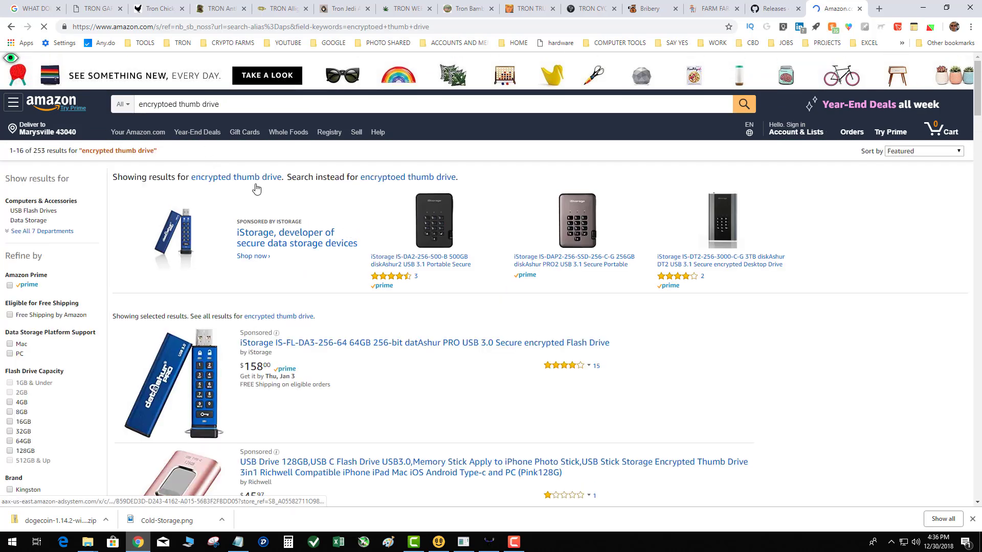
{"action": "left_click", "coordinate": [222, 171]}
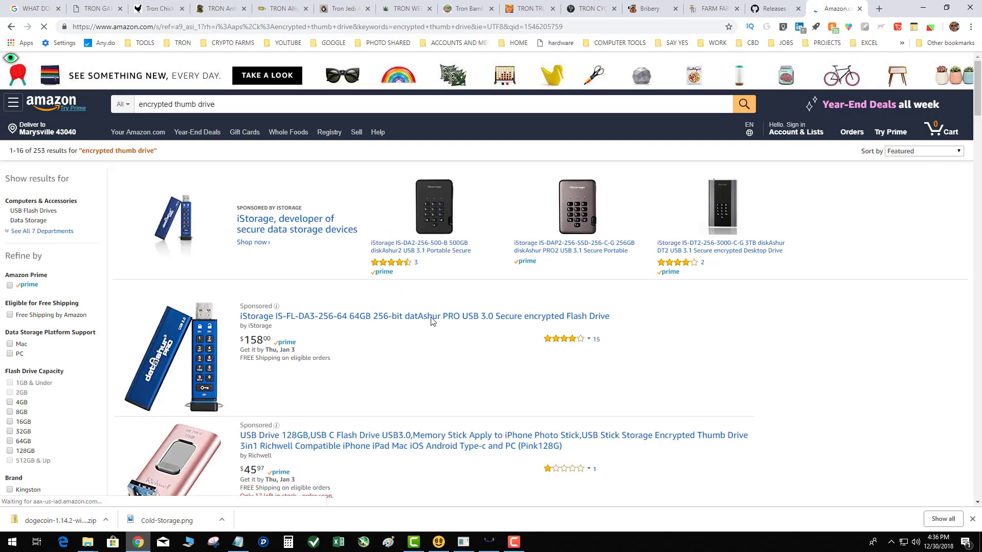
Scroll through the encrypted thumb drive results, such as the Verbatim Secure Pro and Apricorn Aegis
{"action": "scroll", "coordinate": [377, 317], "scroll_direction": "down", "scroll_amount": 1}
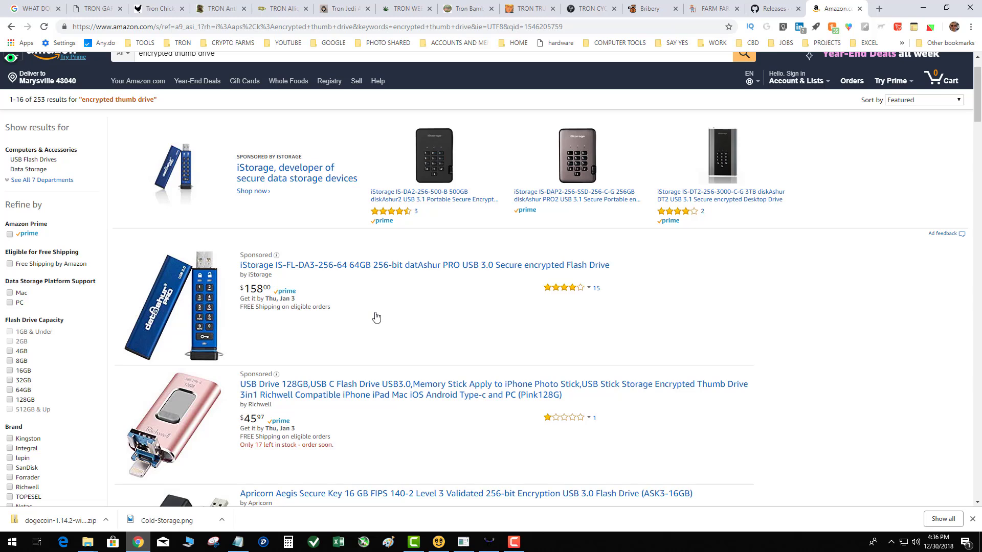
{"action": "scroll", "coordinate": [376, 318], "scroll_direction": "down", "scroll_amount": 1}
{"action": "scroll", "coordinate": [376, 318], "scroll_direction": "down", "scroll_amount": 1}
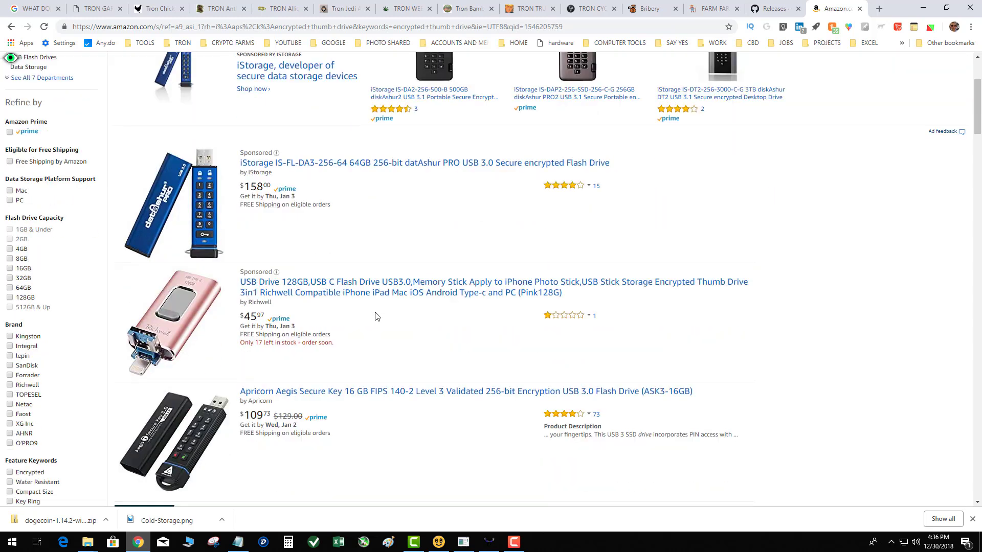
{"action": "scroll", "coordinate": [376, 318], "scroll_direction": "down", "scroll_amount": 4}
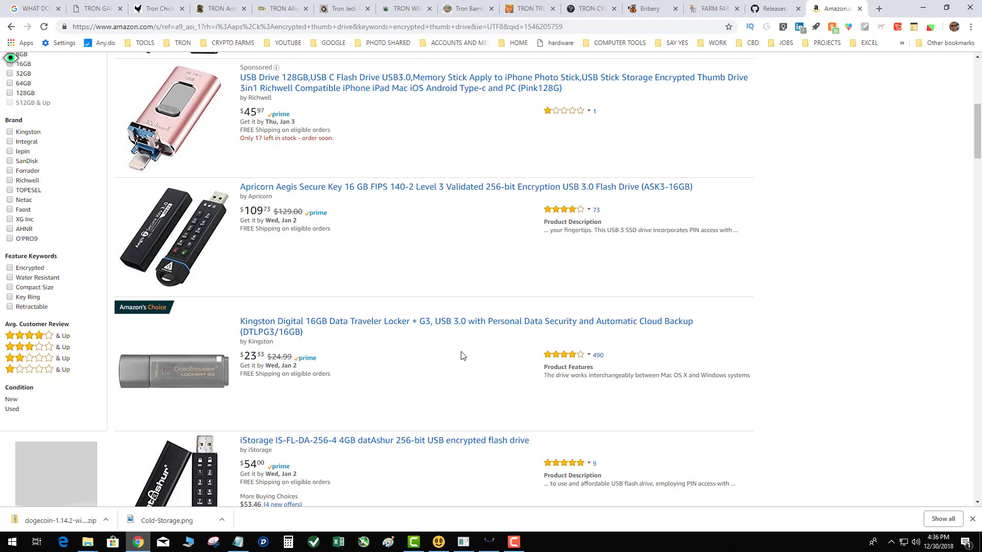
{"action": "scroll", "coordinate": [462, 356], "scroll_direction": "down", "scroll_amount": 5}
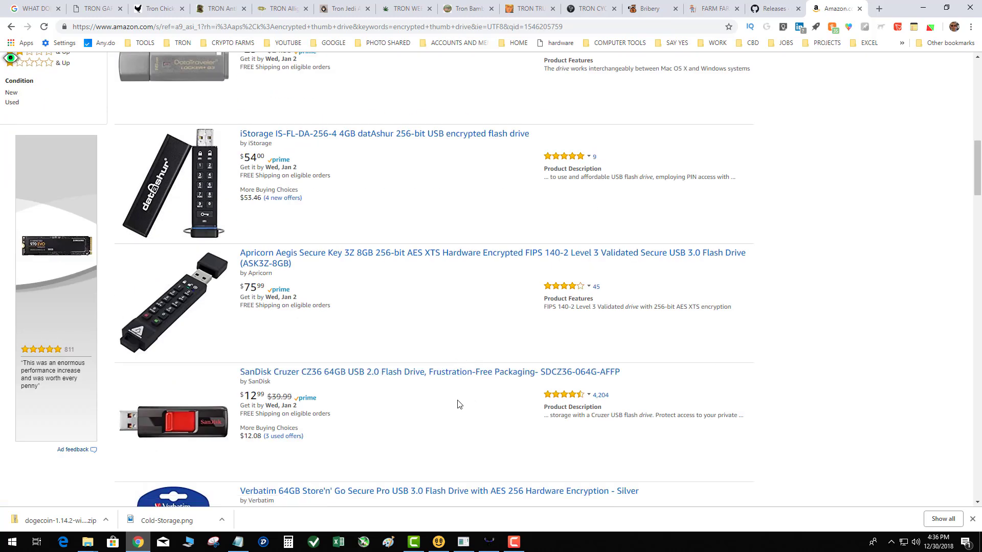
{"action": "scroll", "coordinate": [459, 404], "scroll_direction": "down", "scroll_amount": 2}
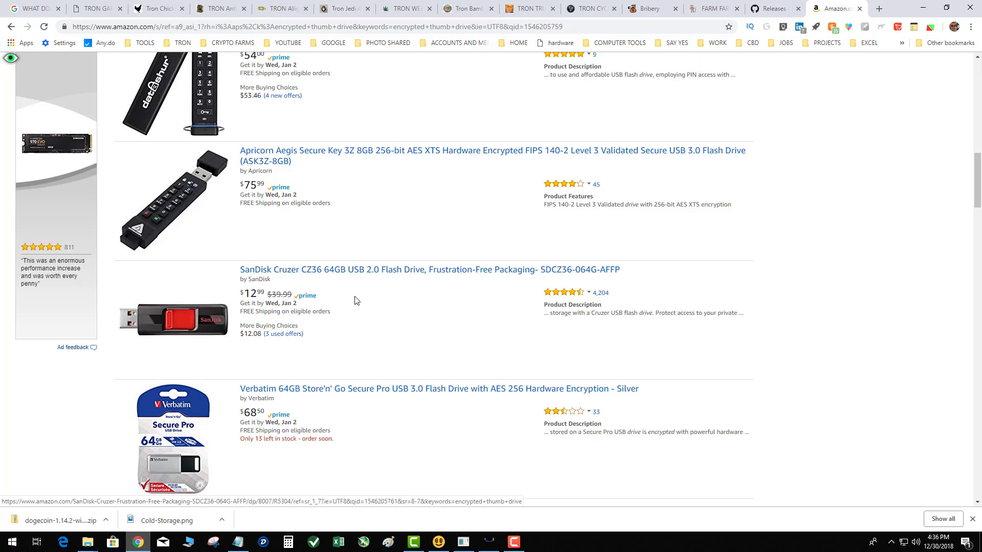
{"action": "scroll", "coordinate": [389, 300], "scroll_direction": "down", "scroll_amount": 2}
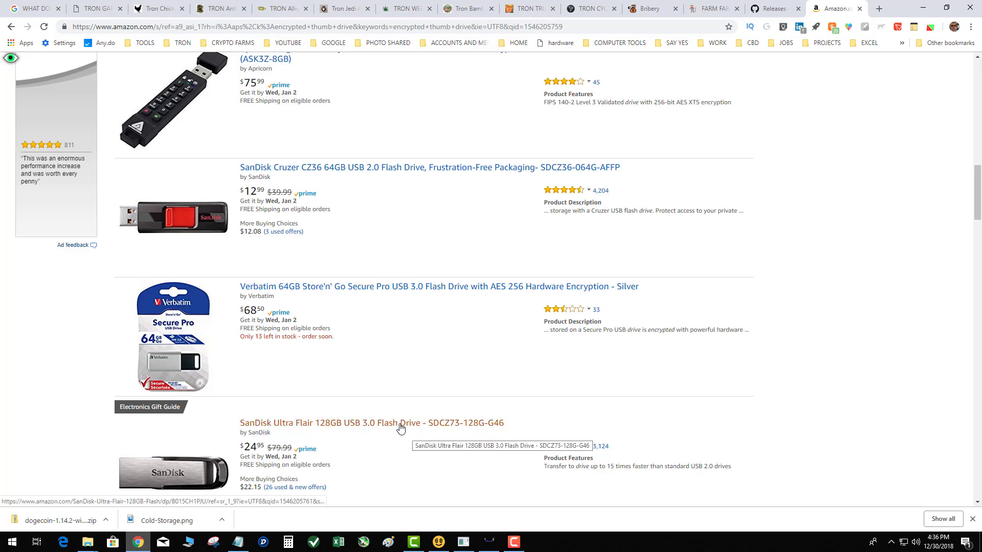
Copy the DOGE COLD STORAGE 2018 archive, then close the COLDSTORAGE folder window
{"action": "left_click", "coordinate": [923, 8]}
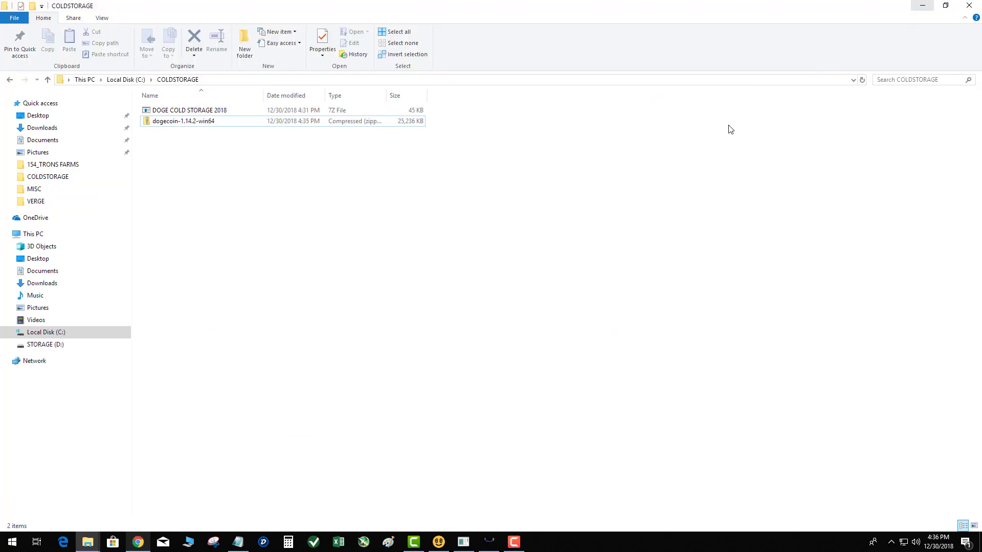
{"action": "left_click_drag", "start_coordinate": [240, 179], "coordinate": [196, 111]}
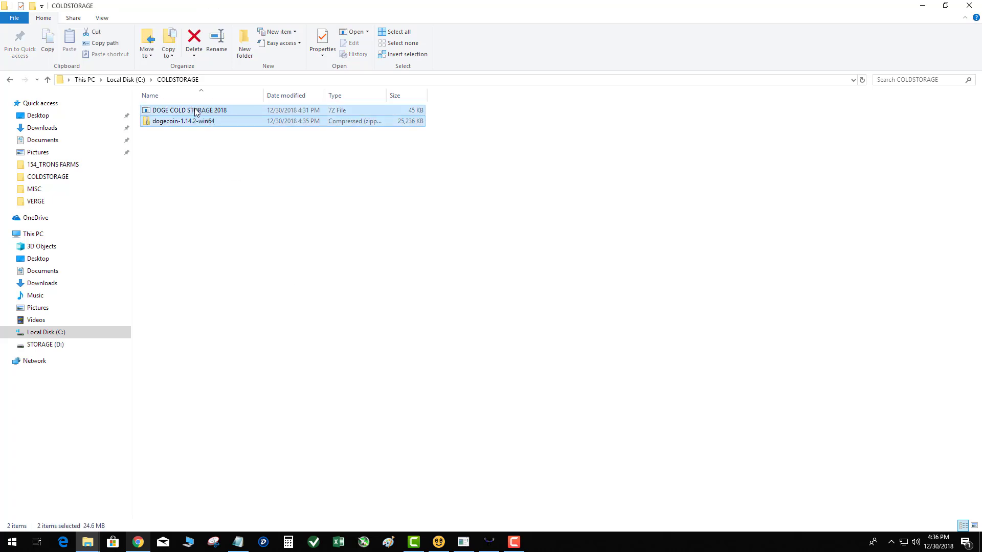
{"action": "left_click", "coordinate": [195, 112]}
{"action": "right_click", "coordinate": [196, 110]}
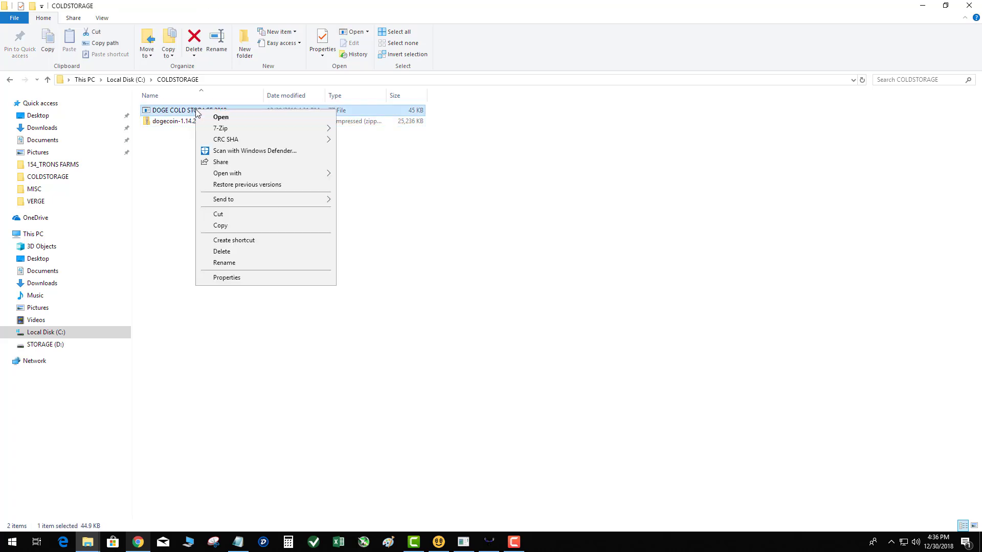
{"action": "left_click", "coordinate": [221, 226]}
{"action": "left_click", "coordinate": [223, 277]}
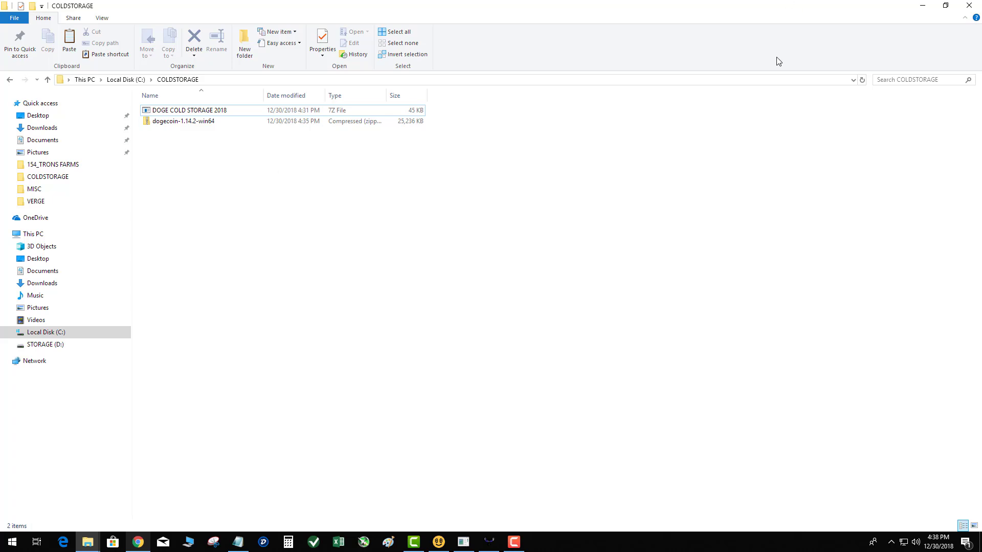
{"action": "left_click", "coordinate": [969, 6]}
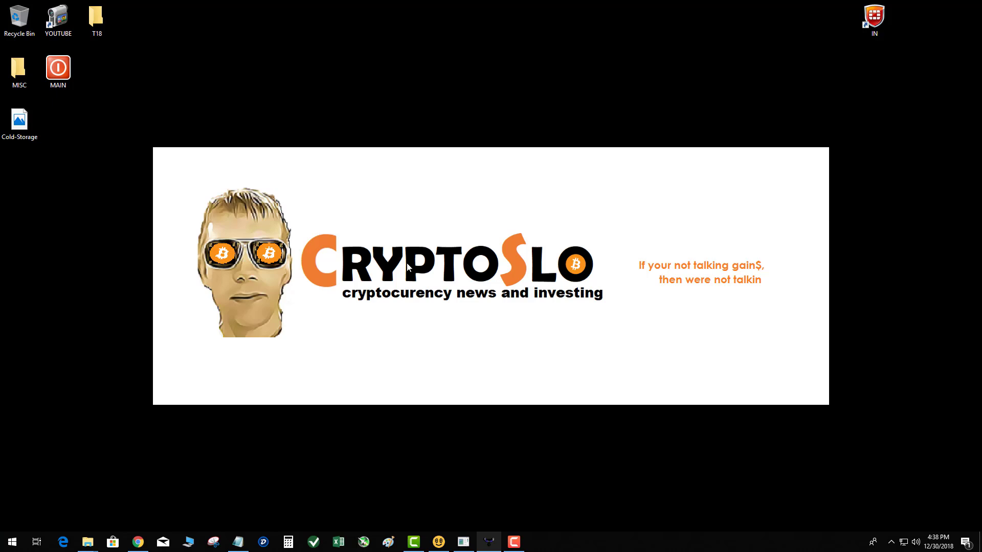